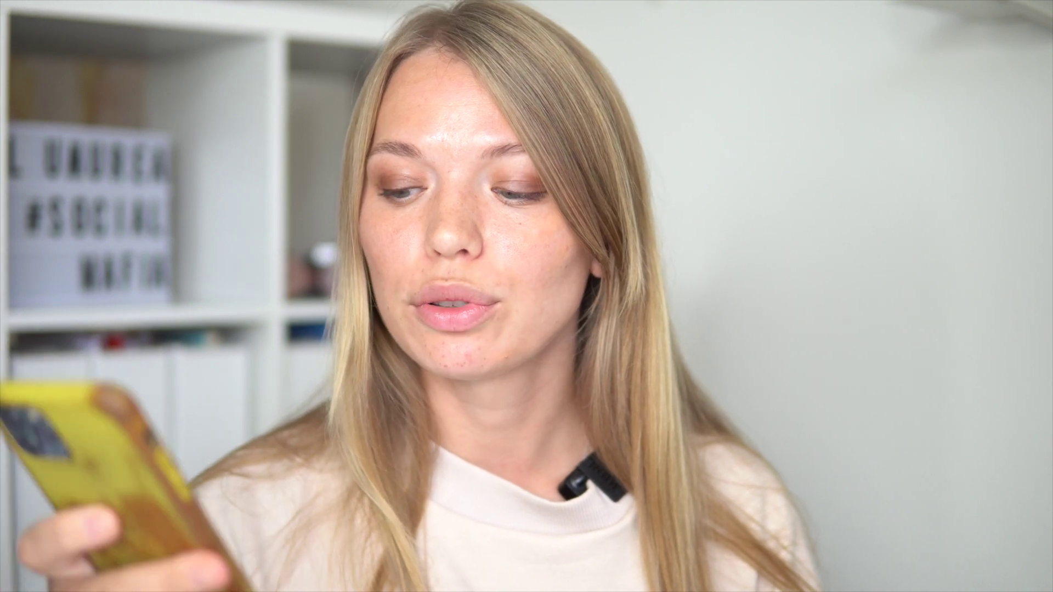
# - Search Instagram for the creator, open their profile and scroll through its published effects
pyautogui.write('li')
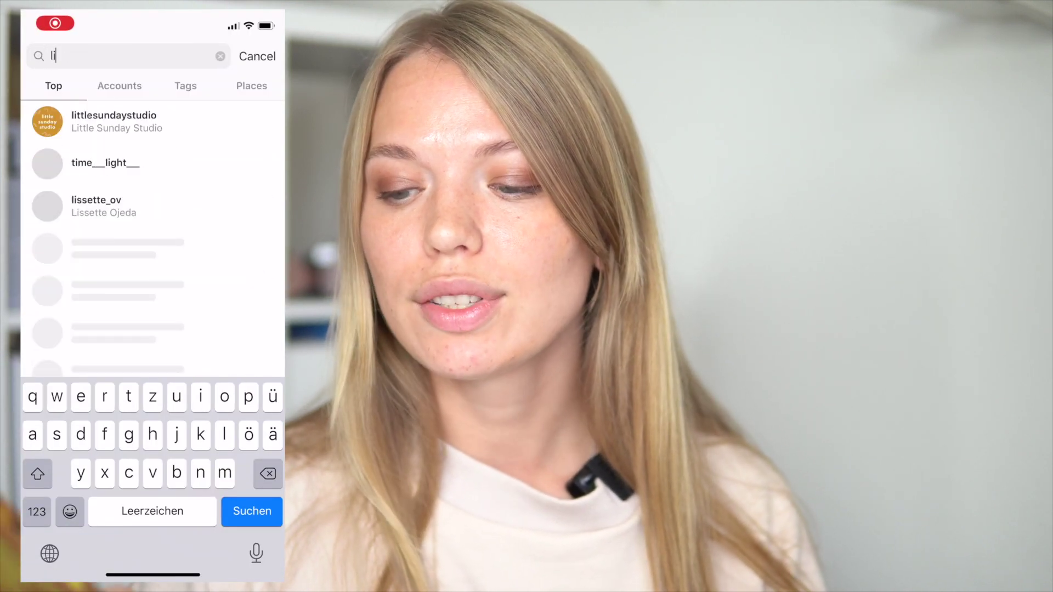
pyautogui.press('BackSpace')
pyautogui.write('u')
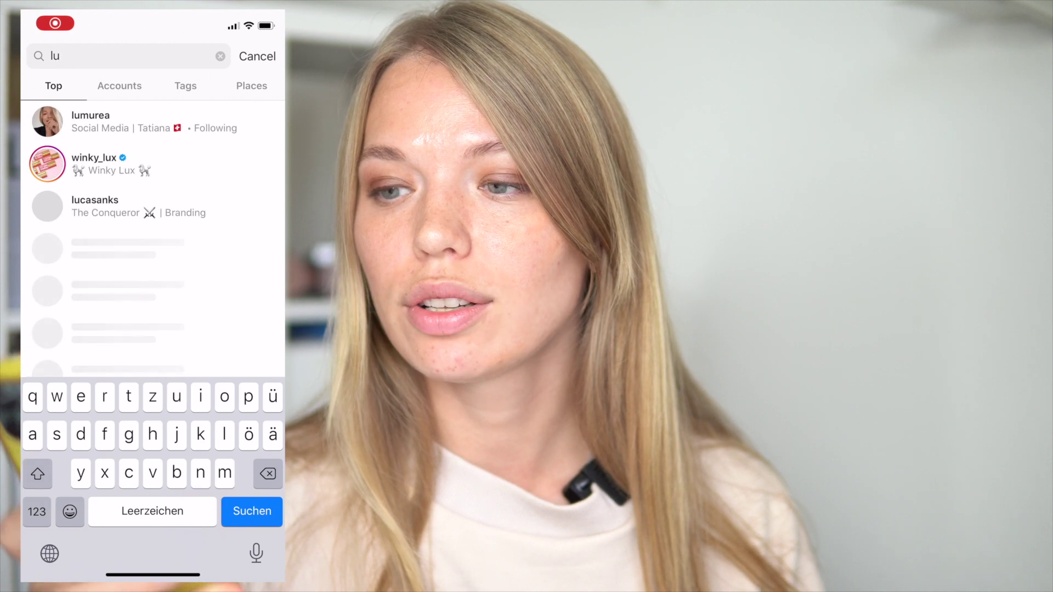
pyautogui.click(90, 120)
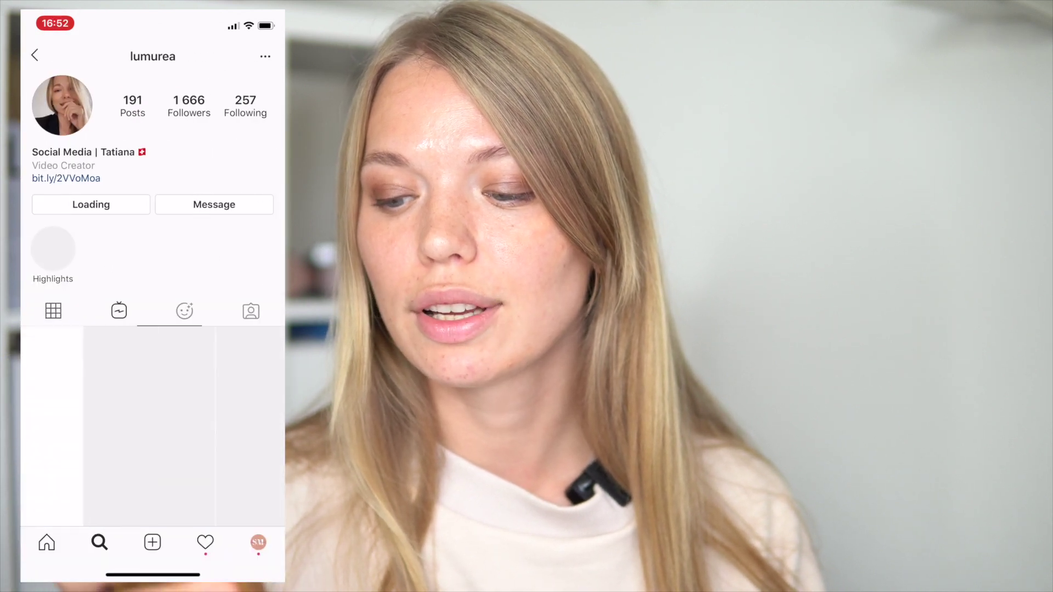
pyautogui.click(204, 308)
pyautogui.scroll(-5, 153, 384)
pyautogui.scroll(-3, 152, 313)
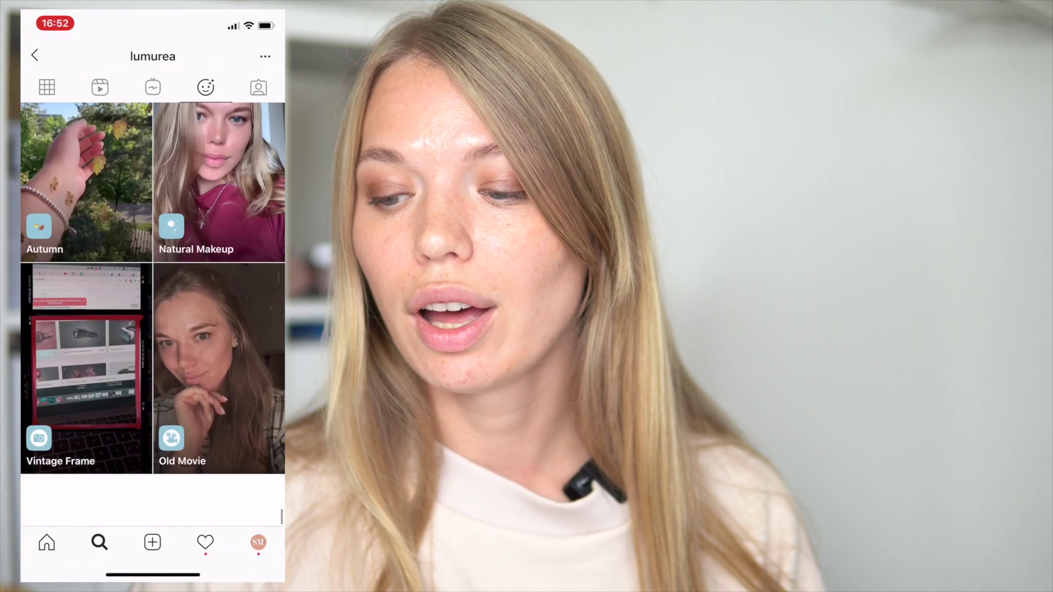
pyautogui.scroll(8, 152, 313)
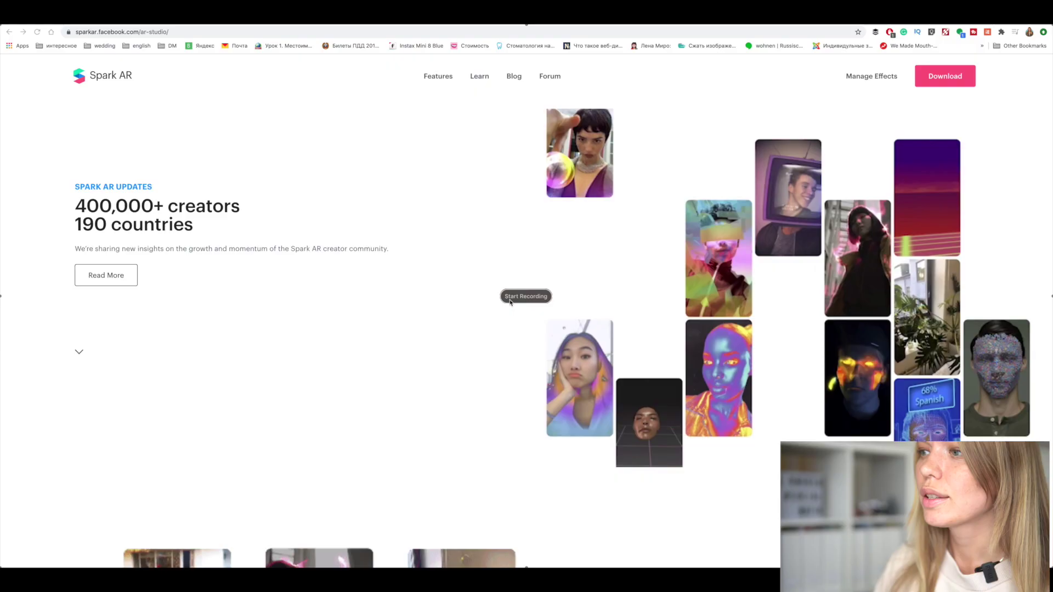
pyautogui.scroll(-1, 157, 122)
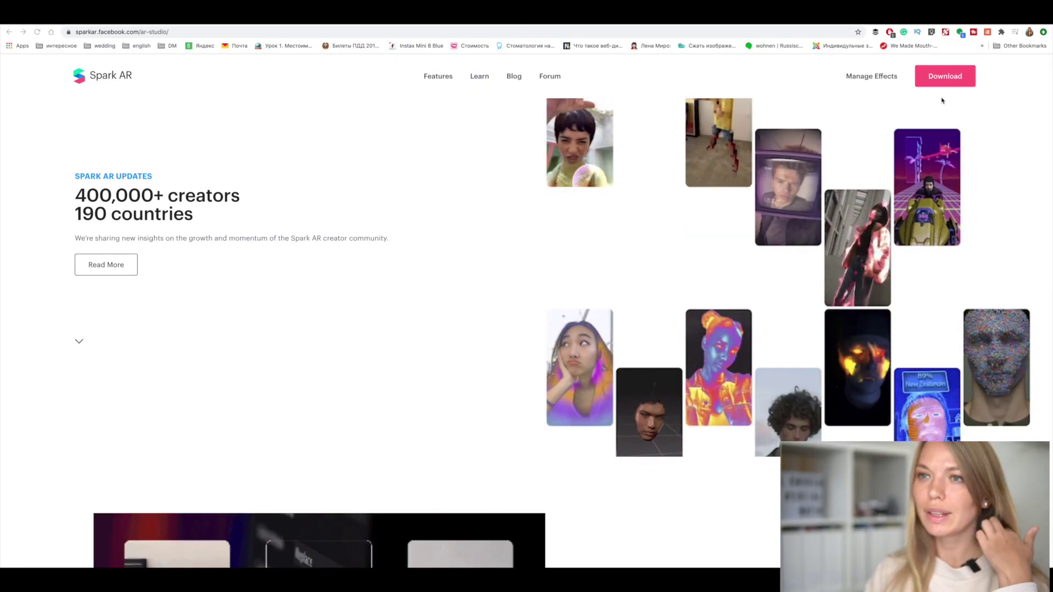
# - Go to the Spark AR Studio download page and scroll down through the Player and Hub sections
pyautogui.click(958, 81)
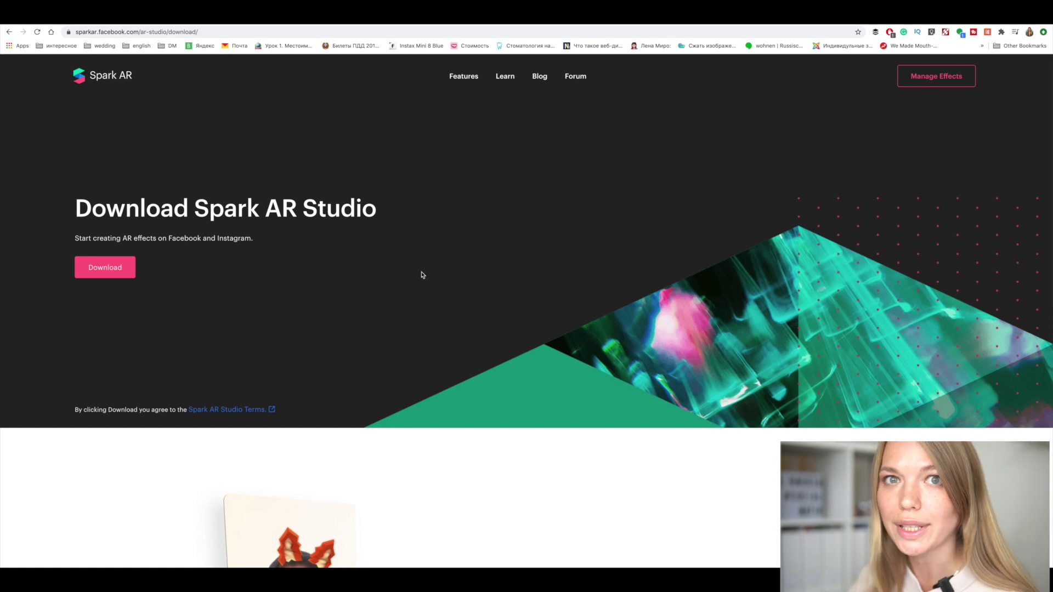
pyautogui.scroll(-1, 360, 322)
pyautogui.scroll(1, 548, 263)
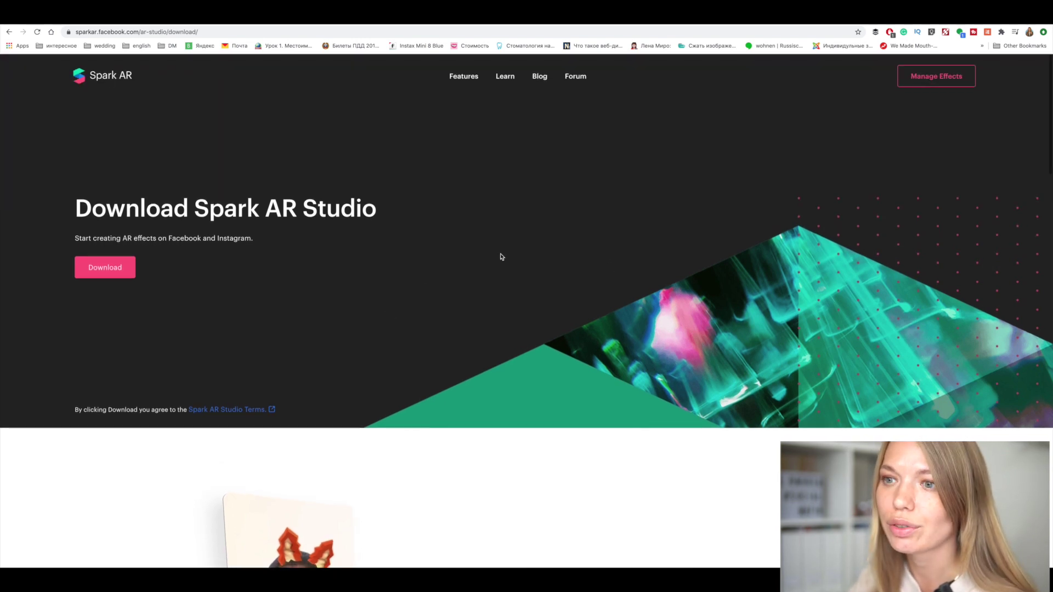
pyautogui.scroll(-7, 493, 258)
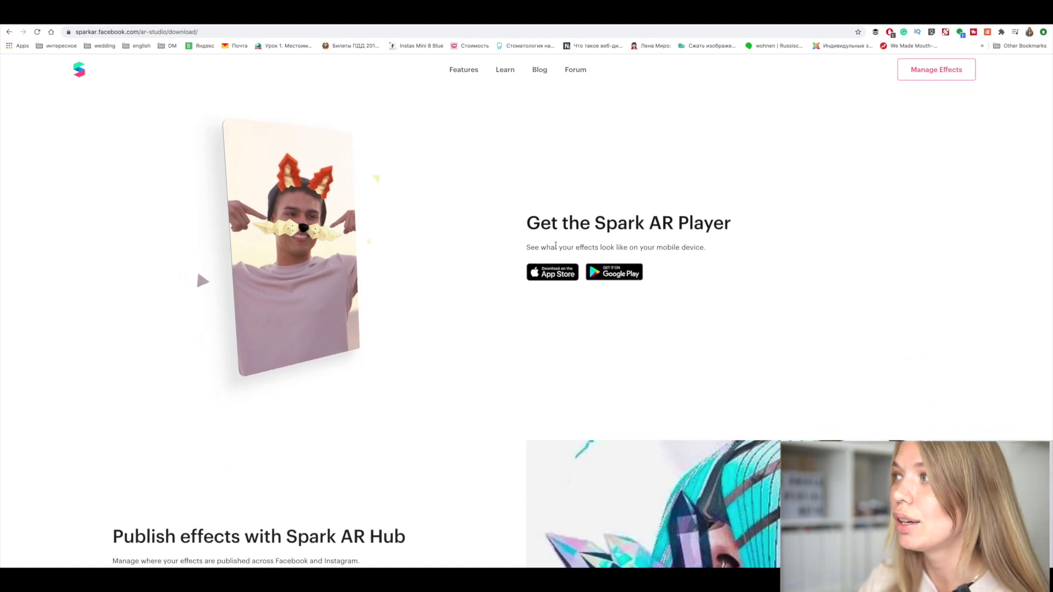
pyautogui.scroll(-4, 556, 245)
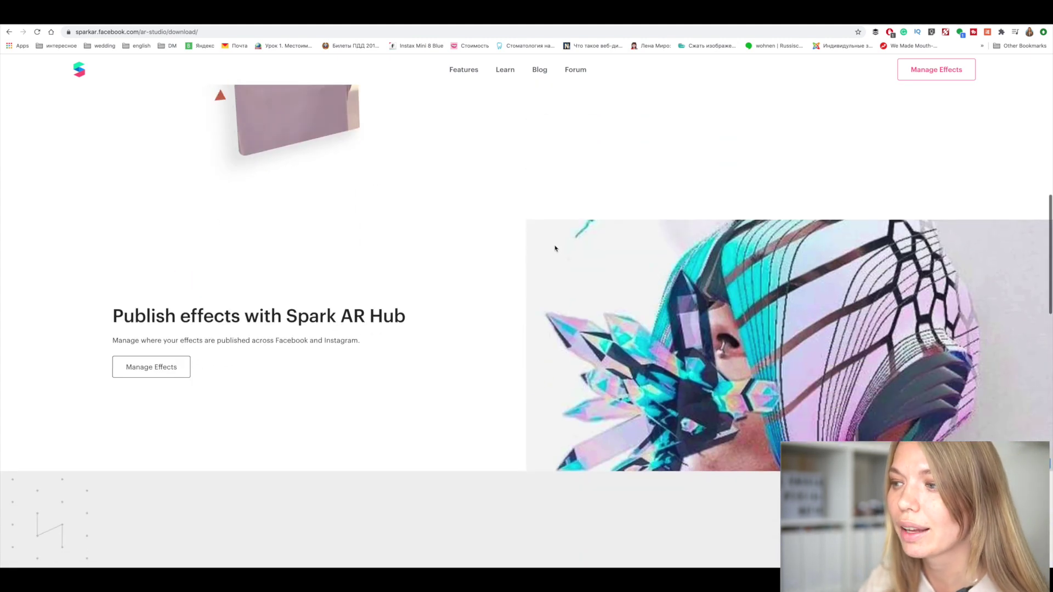
pyautogui.scroll(-3, 555, 248)
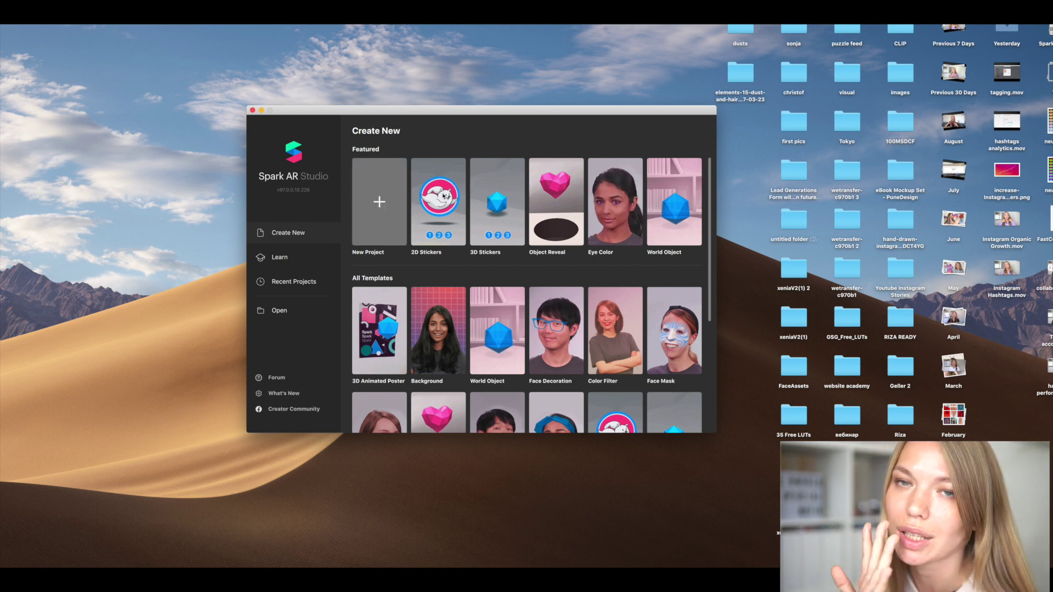
# - Create a blank project, import FastColorLUT.arp into Assets, and select neutral.png on the desktop
pyautogui.click(393, 202)
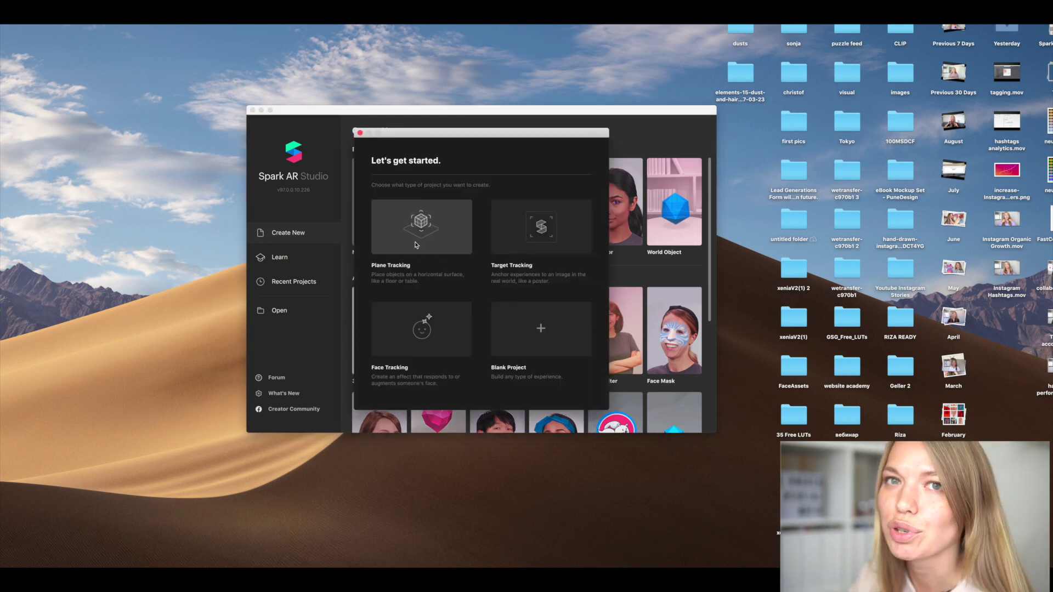
pyautogui.click(549, 329)
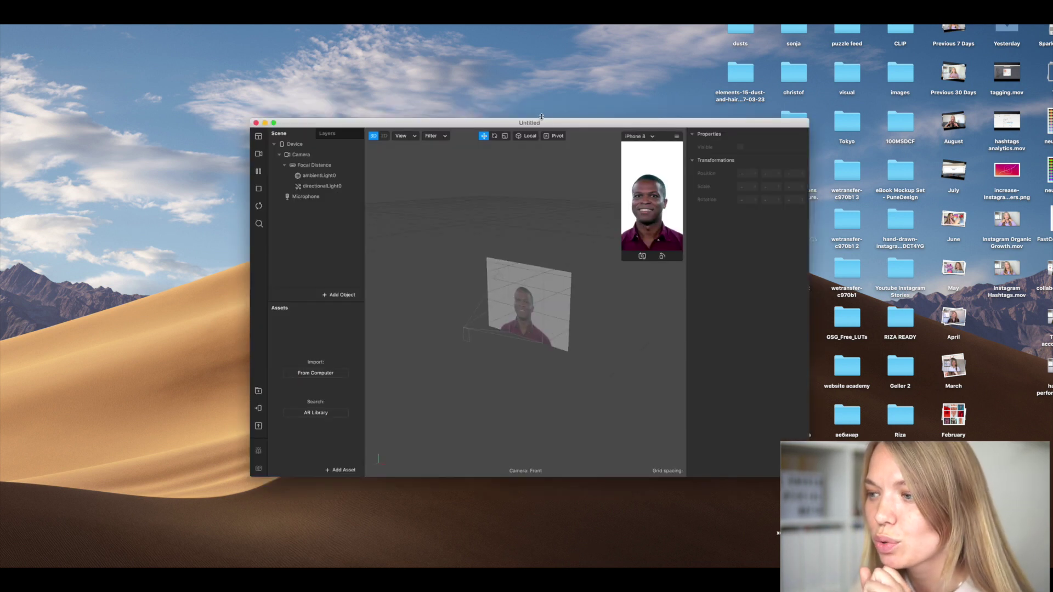
pyautogui.moveTo(542, 117); pyautogui.dragTo(483, 113)
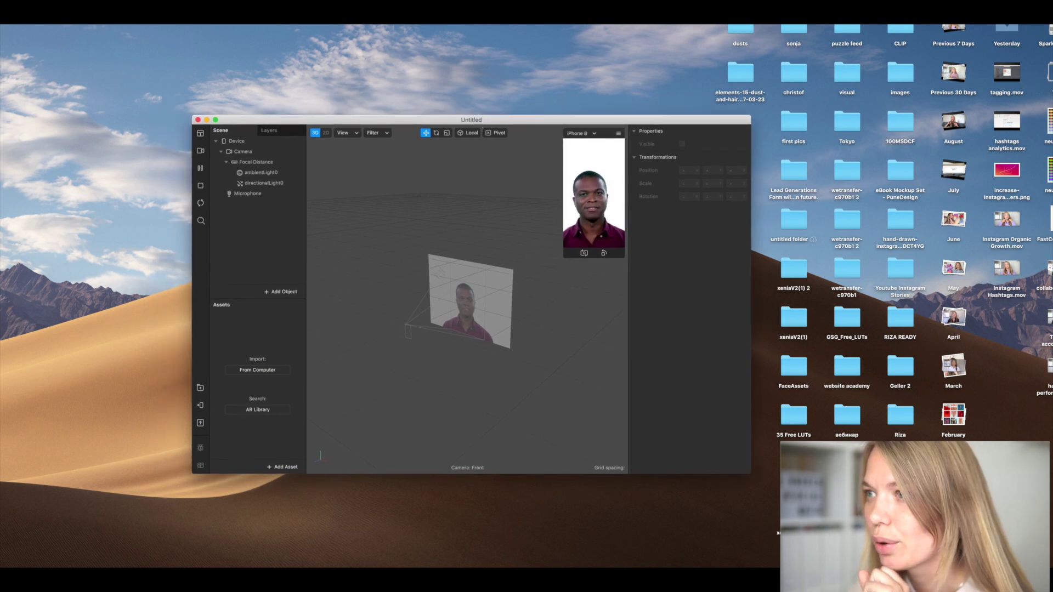
pyautogui.moveTo(1047, 222); pyautogui.dragTo(263, 332)
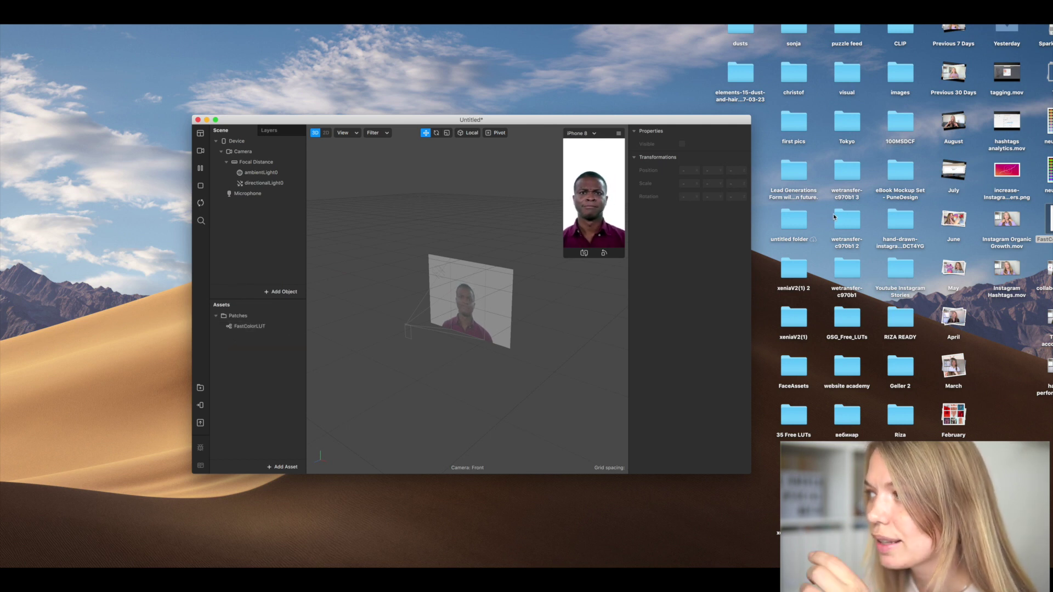
pyautogui.click(1045, 177)
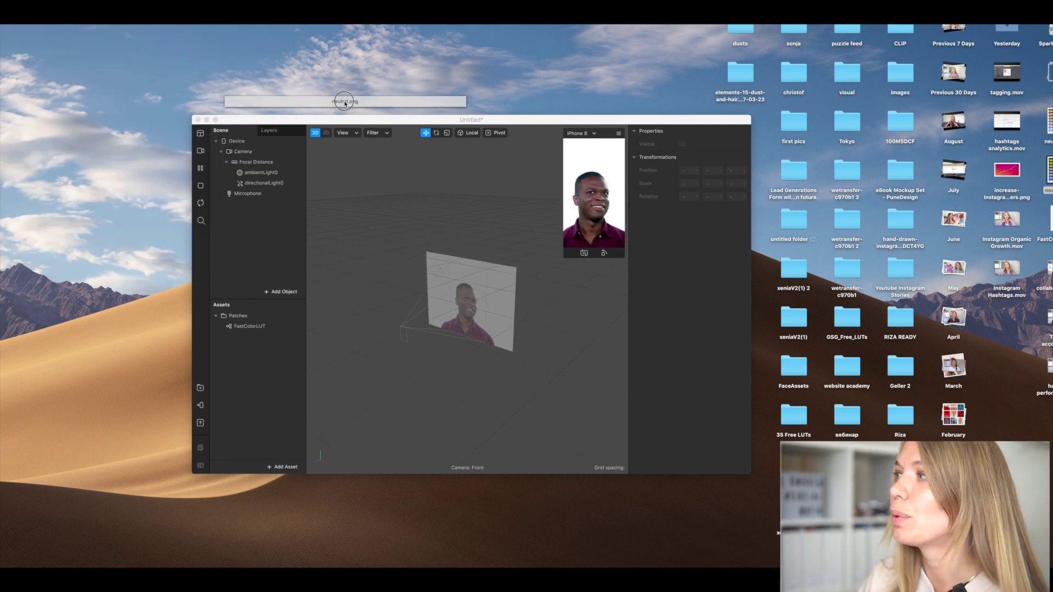
# - Move the neutral.png colour grid aside in Preview, then close it
pyautogui.moveTo(412, 89); pyautogui.dragTo(497, 143)
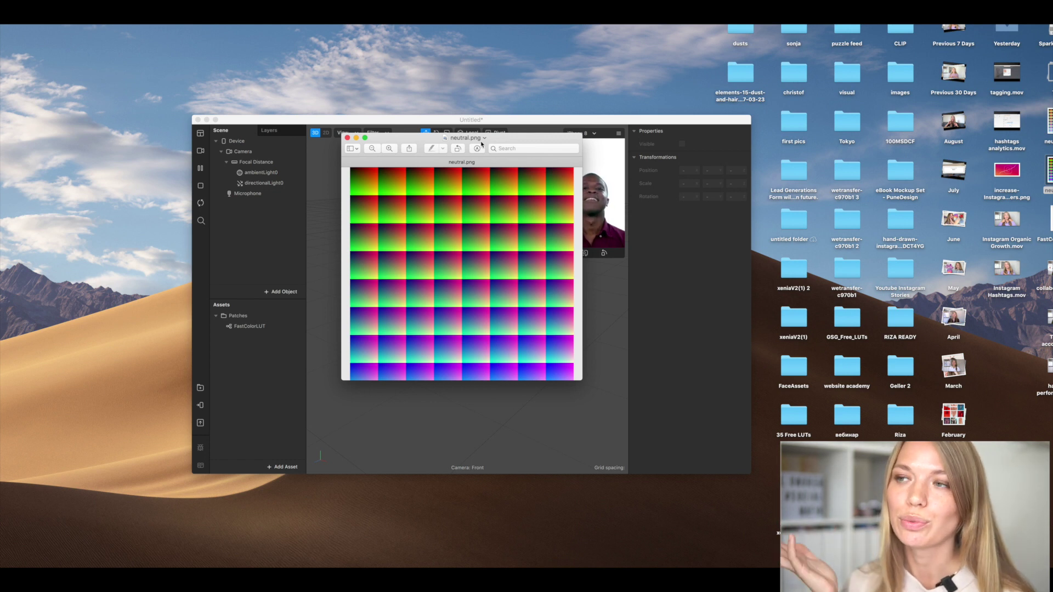
pyautogui.click(348, 137)
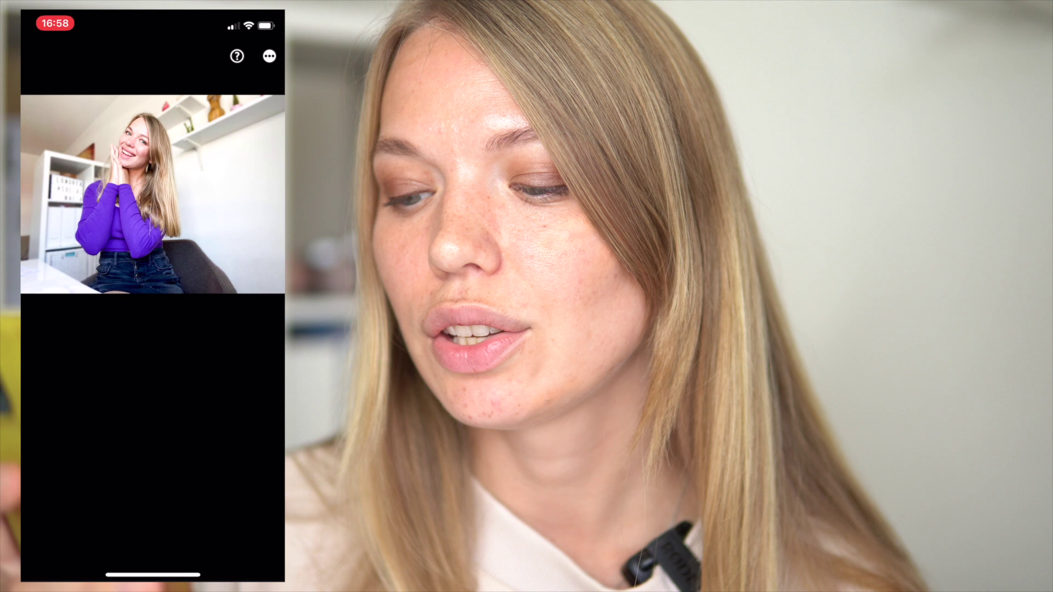
# - Try the bal2 and bal3 presets on the portrait, settling on bal2
pyautogui.click(90, 427)
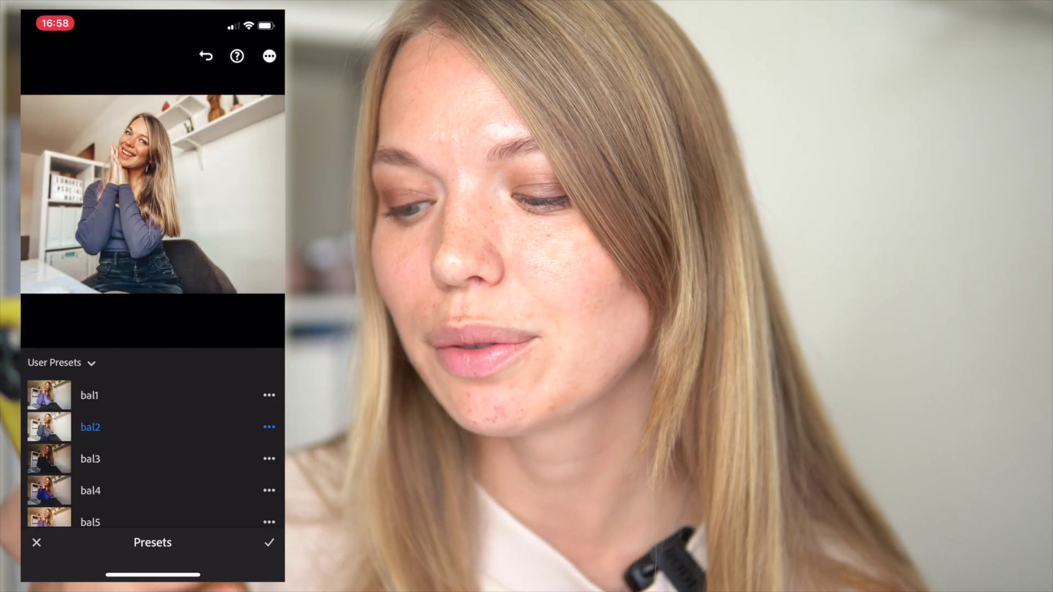
pyautogui.click(91, 459)
pyautogui.click(90, 427)
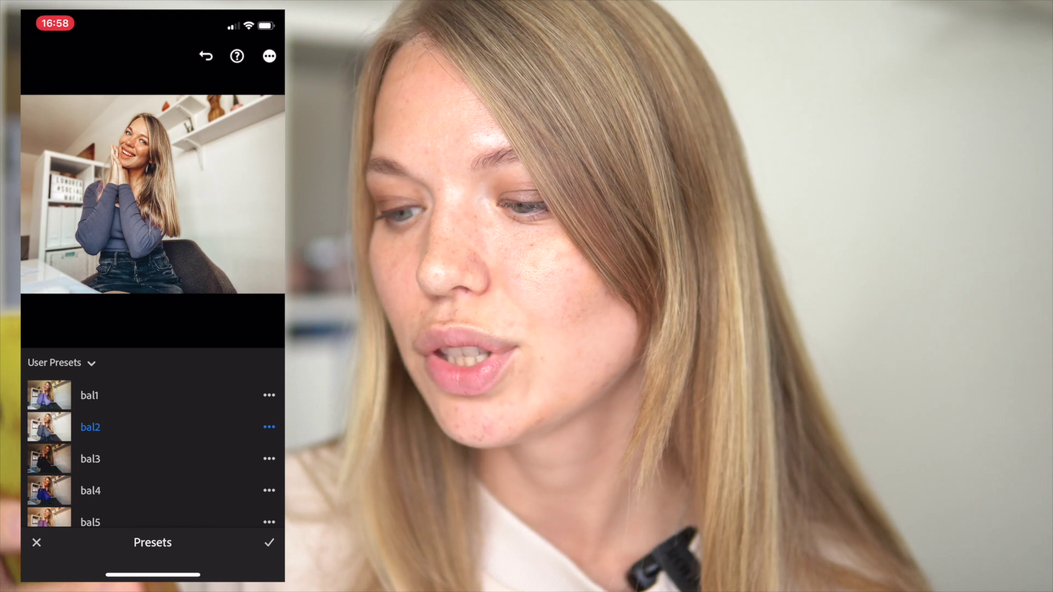
# - Copy the bal2 edit settings, then open the neutral colour-chart image from the Library
pyautogui.click(269, 56)
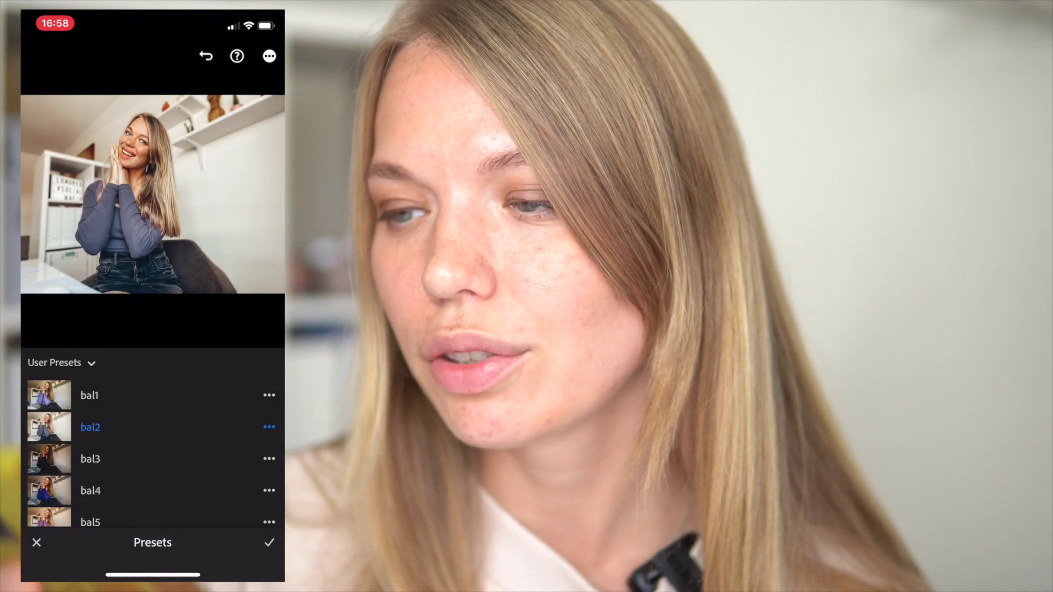
pyautogui.click(270, 56)
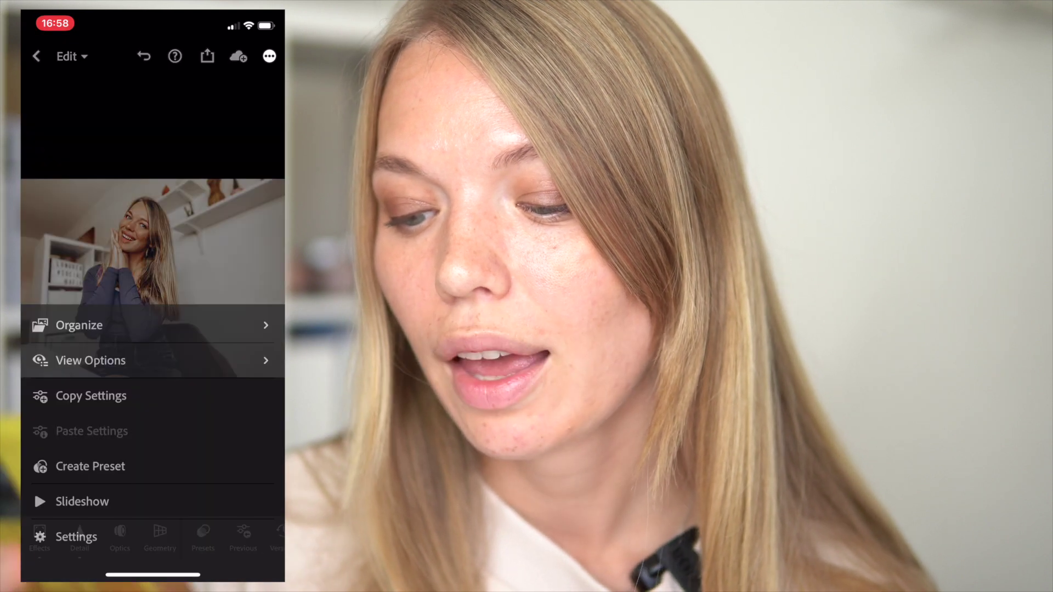
pyautogui.click(91, 396)
pyautogui.click(270, 54)
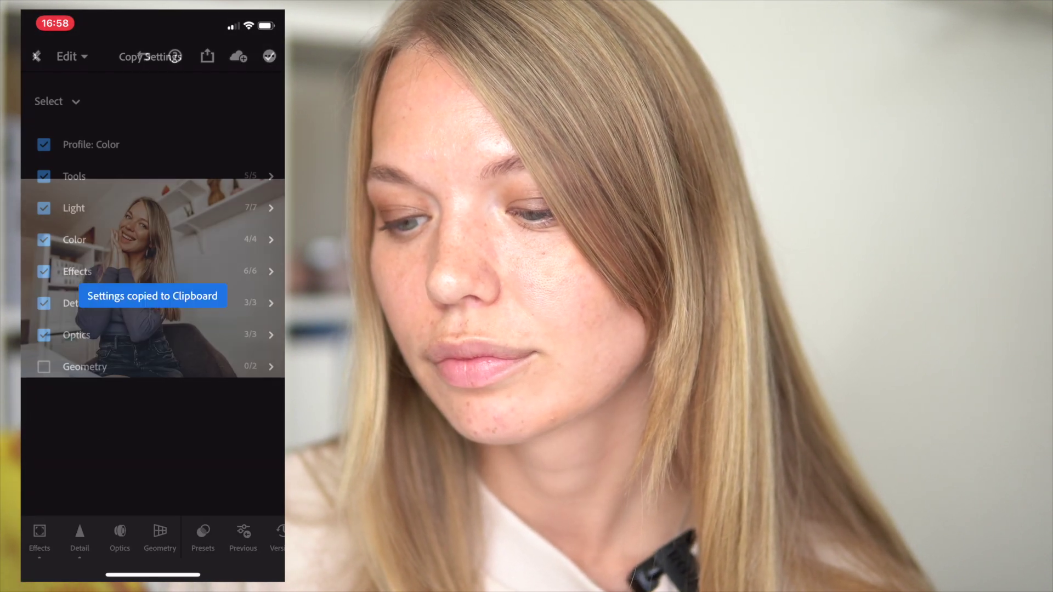
pyautogui.click(36, 56)
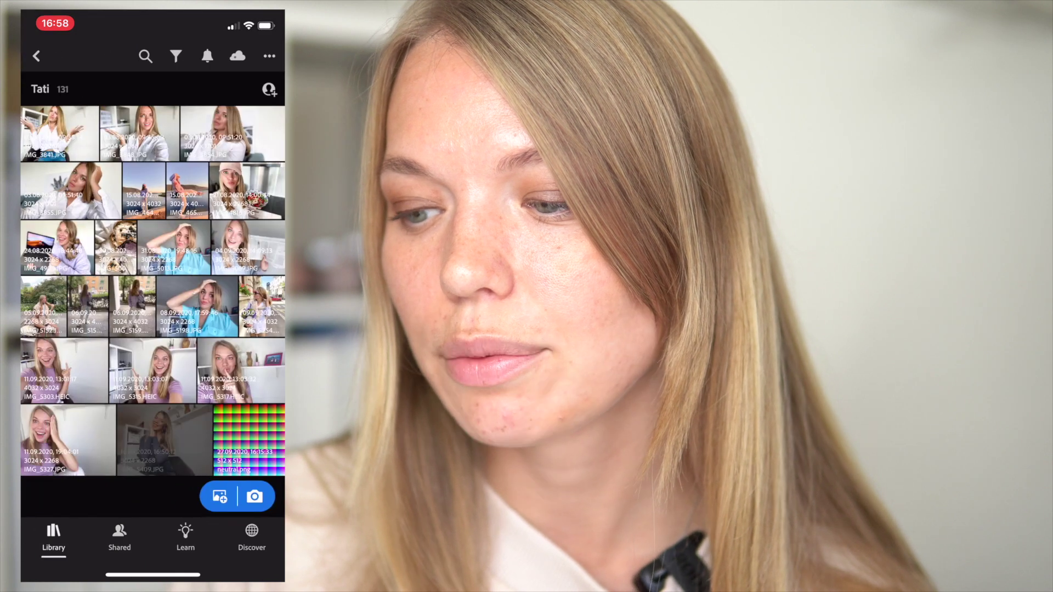
pyautogui.click(247, 428)
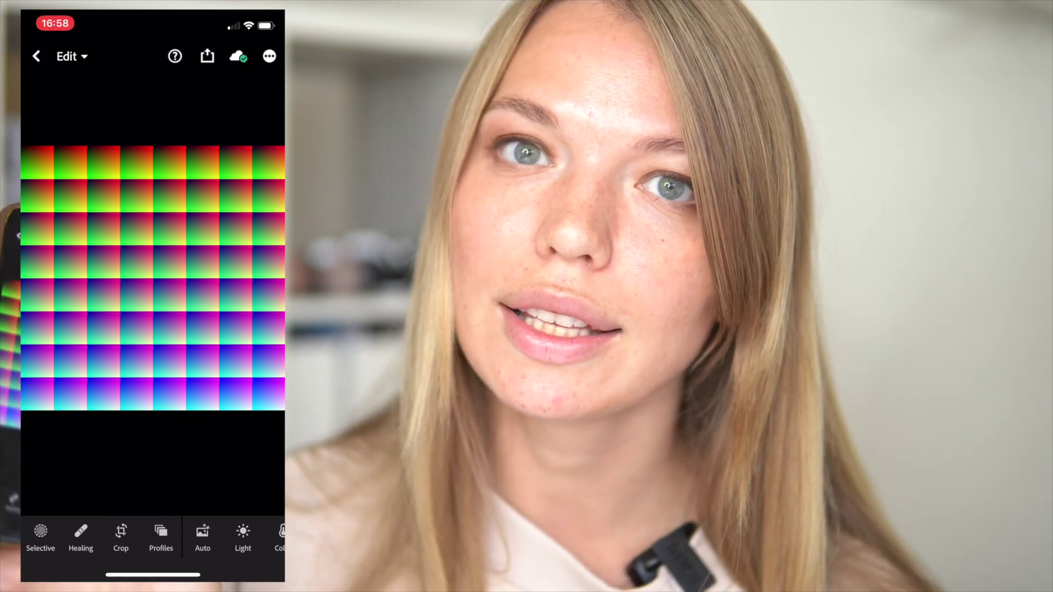
# - Paste the copied settings onto the colour chart and crop it at its original aspect ratio
pyautogui.click(269, 56)
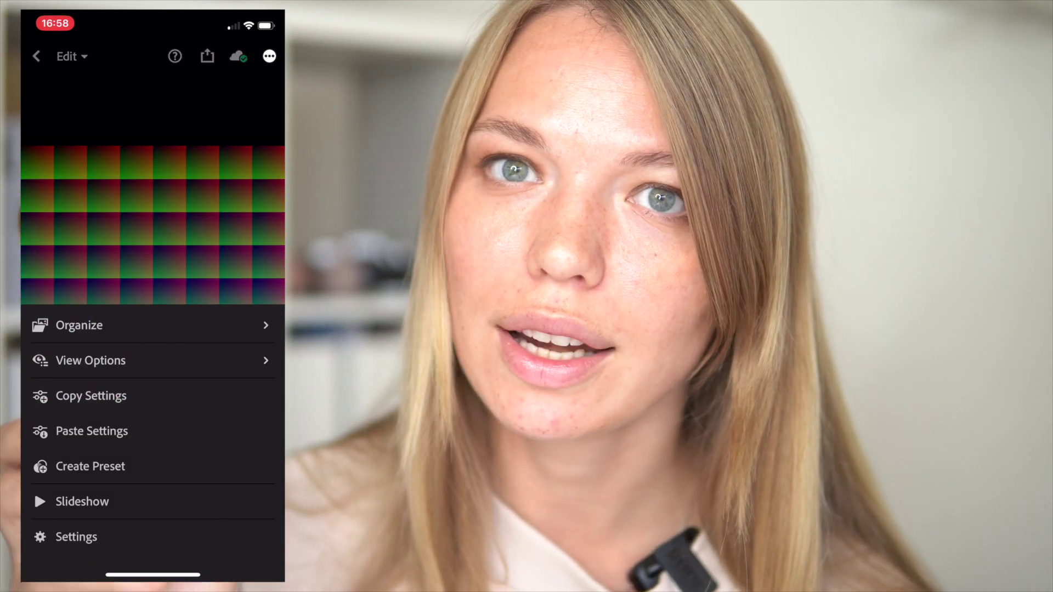
pyautogui.click(92, 431)
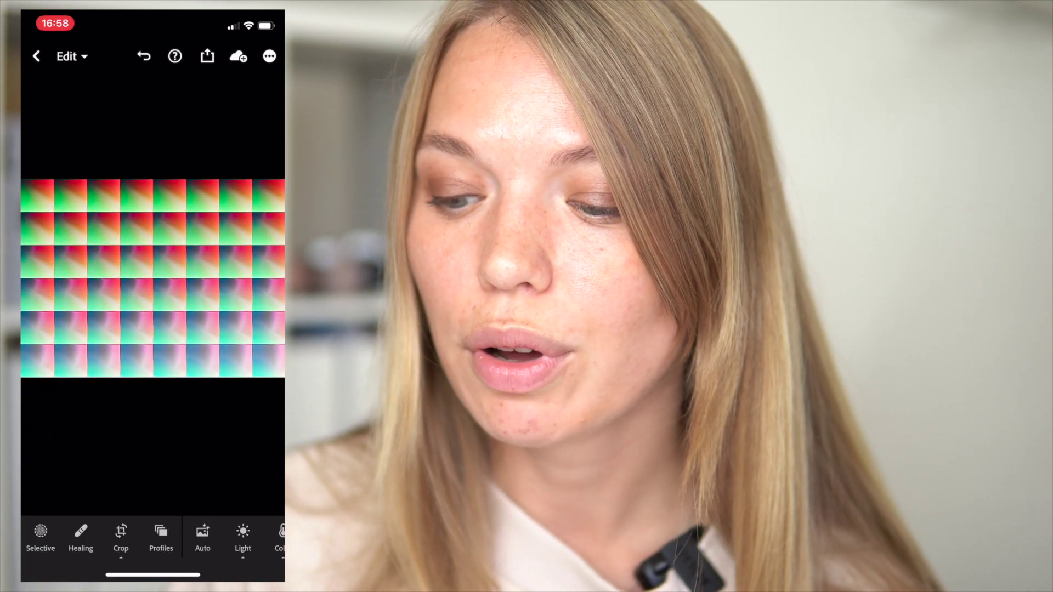
pyautogui.click(121, 538)
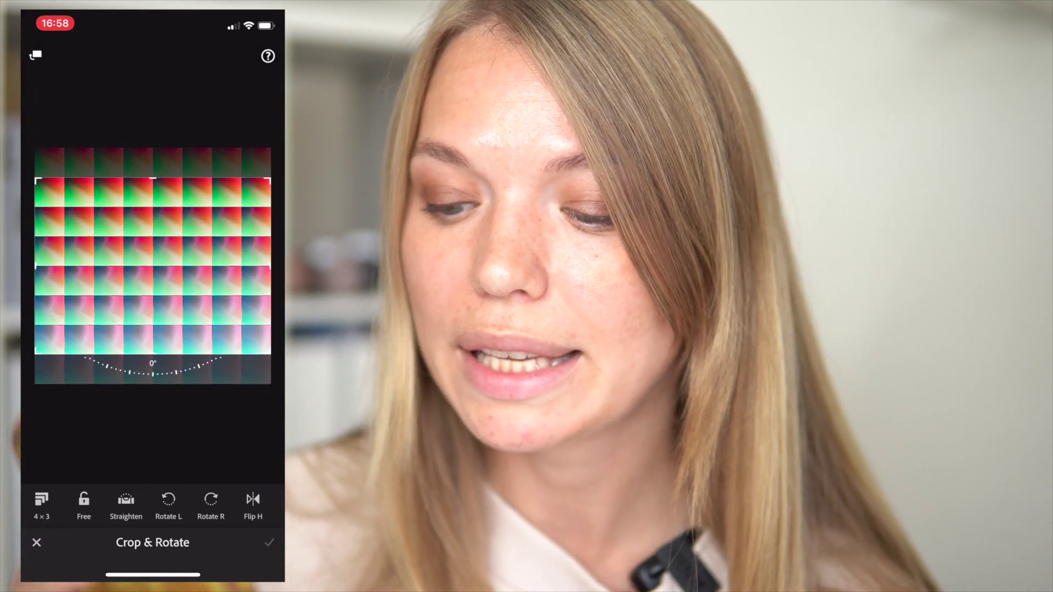
pyautogui.click(41, 505)
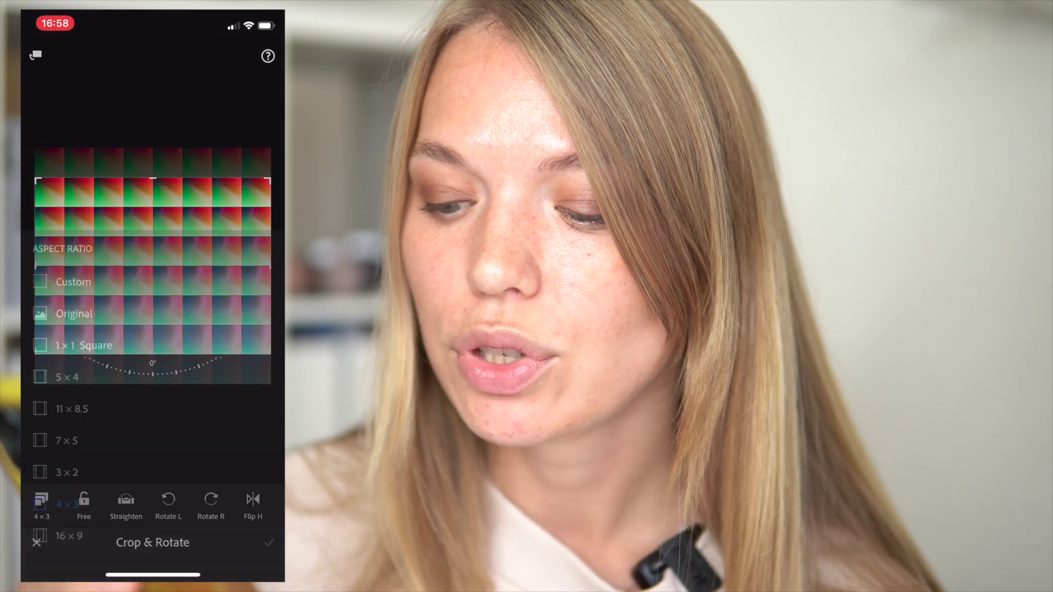
pyautogui.click(74, 314)
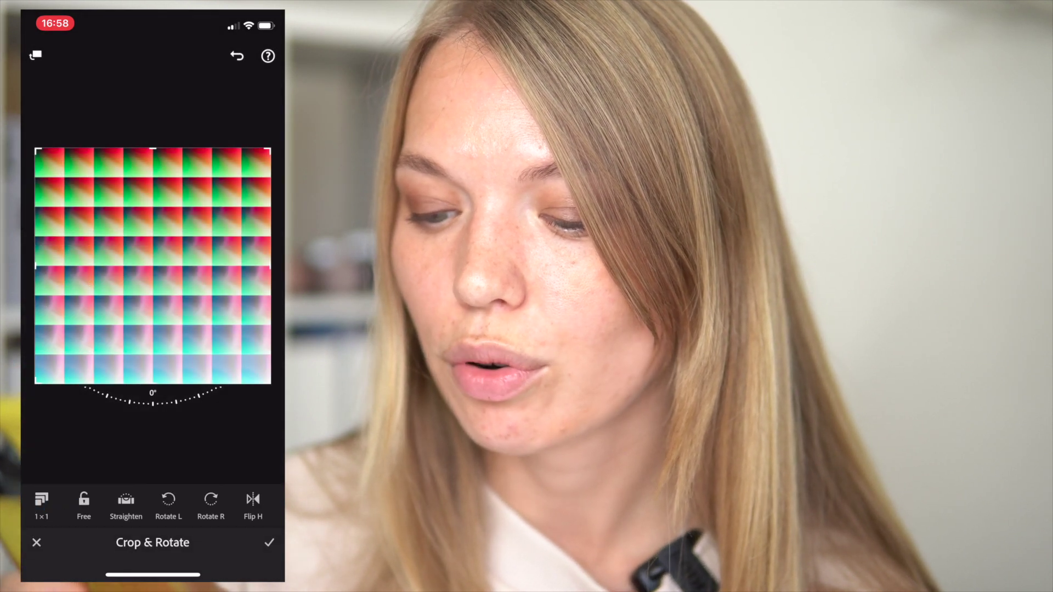
pyautogui.click(268, 542)
# - In the Detail panel, set Sharpening to 0 and Color Noise Reduction from 25 to 0
pyautogui.moveTo(219, 534); pyautogui.dragTo(93, 535)
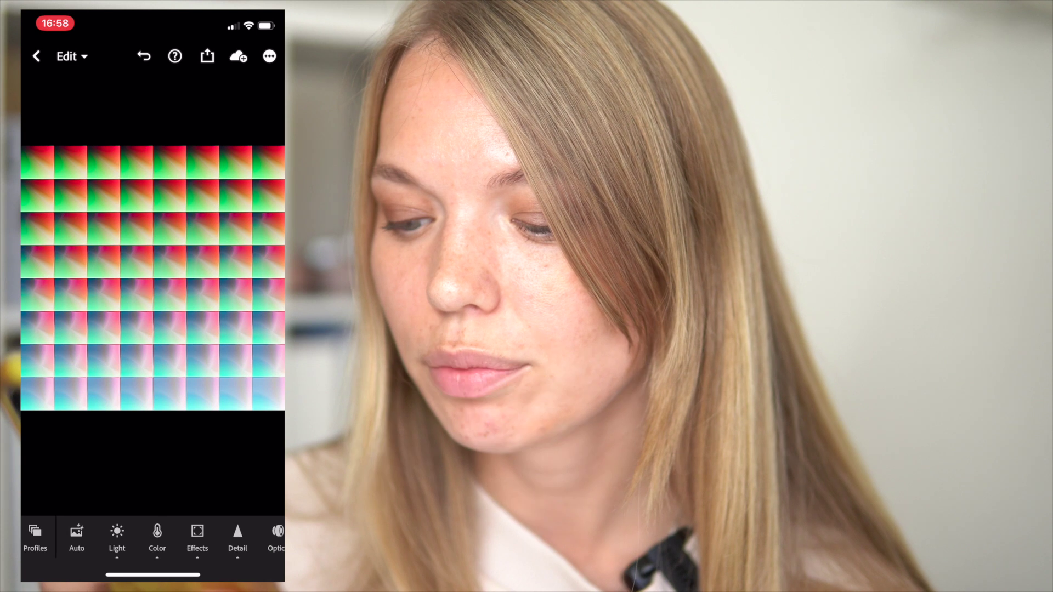
pyautogui.moveTo(181, 535); pyautogui.dragTo(115, 535)
pyautogui.click(159, 536)
pyautogui.moveTo(153, 466); pyautogui.dragTo(153, 344)
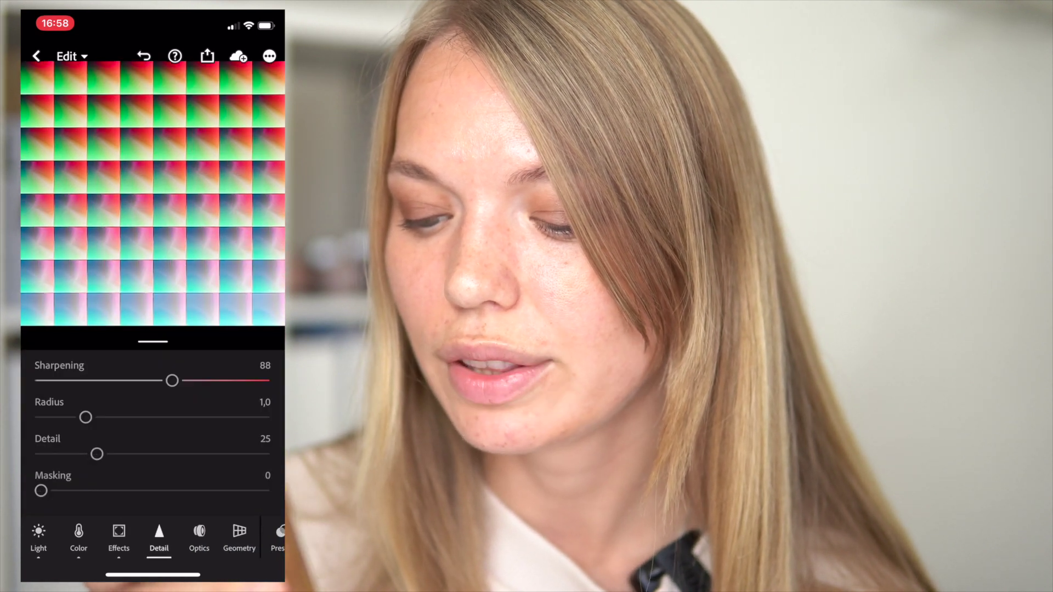
pyautogui.moveTo(172, 379); pyautogui.dragTo(41, 380)
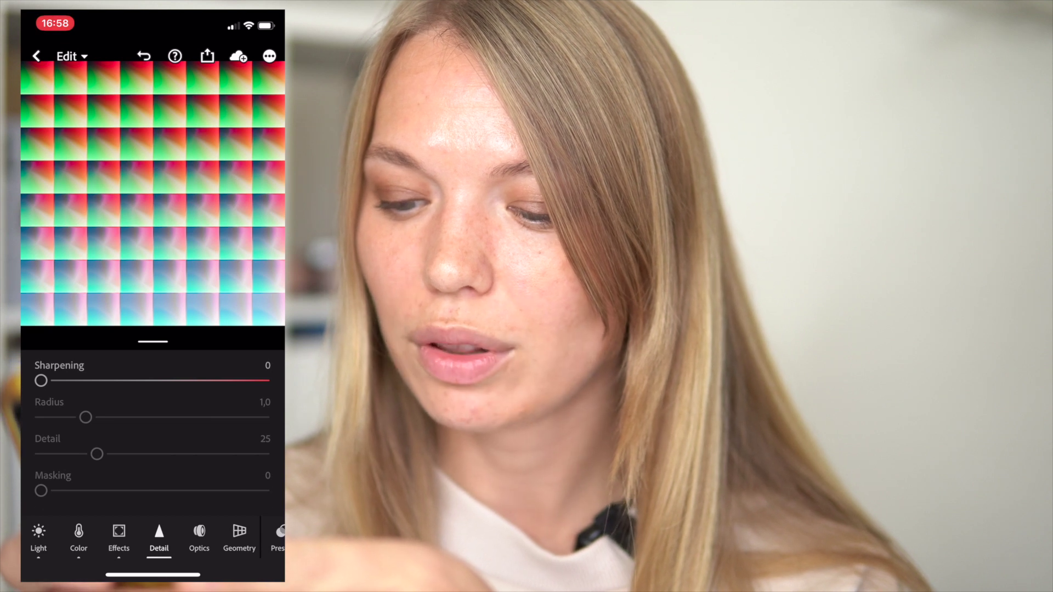
pyautogui.moveTo(154, 483); pyautogui.dragTo(154, 351)
pyautogui.moveTo(41, 434); pyautogui.dragTo(41, 433)
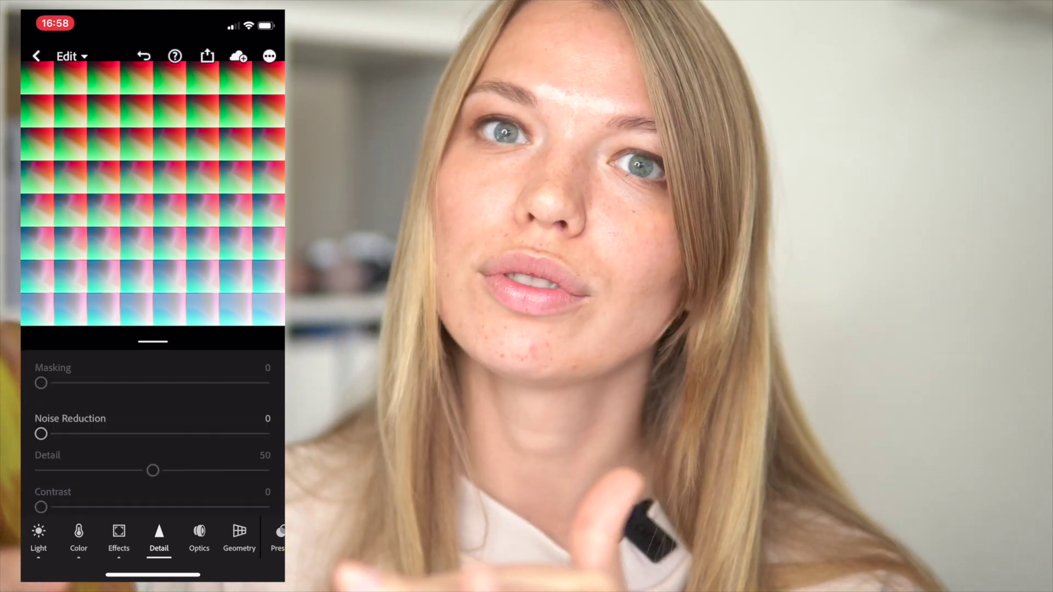
pyautogui.moveTo(154, 494); pyautogui.dragTo(154, 415)
pyautogui.moveTo(94, 482); pyautogui.dragTo(42, 482)
pyautogui.moveTo(154, 483); pyautogui.dragTo(153, 414)
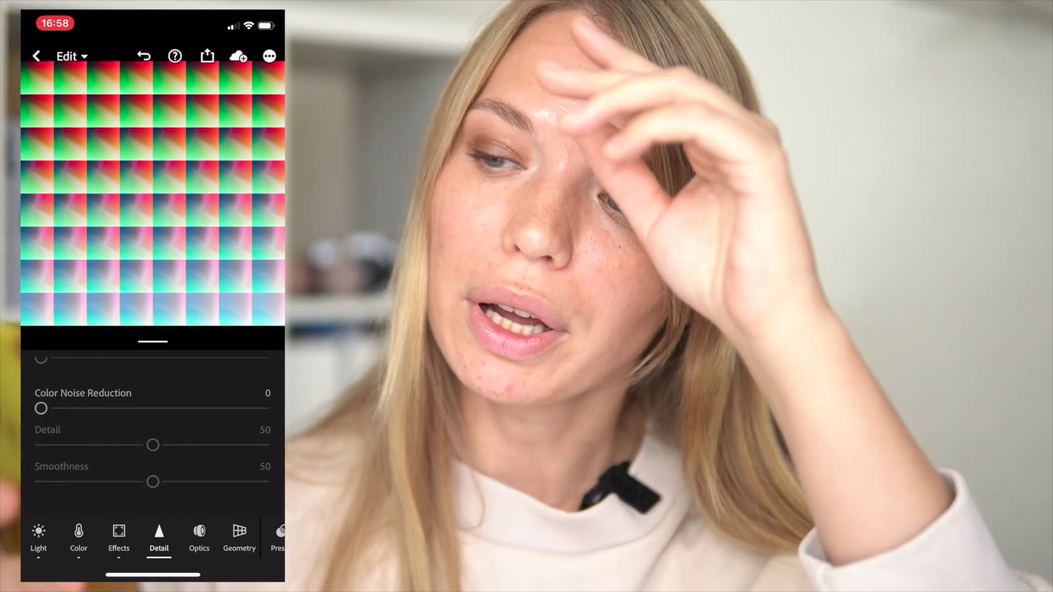
pyautogui.moveTo(153, 362); pyautogui.dragTo(154, 514)
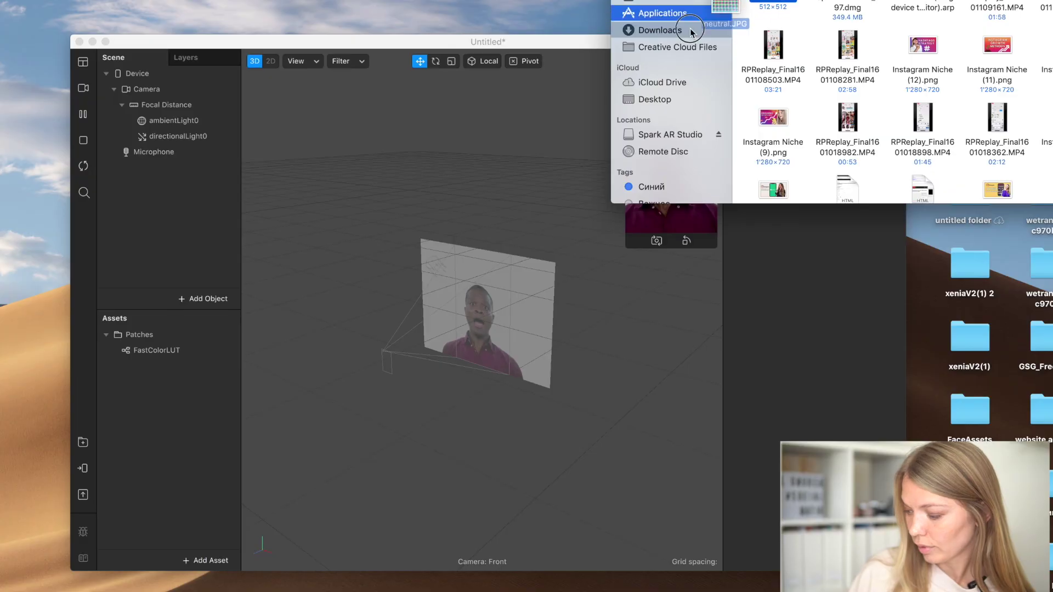
# - Import neutral.jpg as a texture, insert a rectangle on a canvas, and size it to Fill Width and 100 Relative height
pyautogui.moveTo(692, 28); pyautogui.dragTo(154, 434)
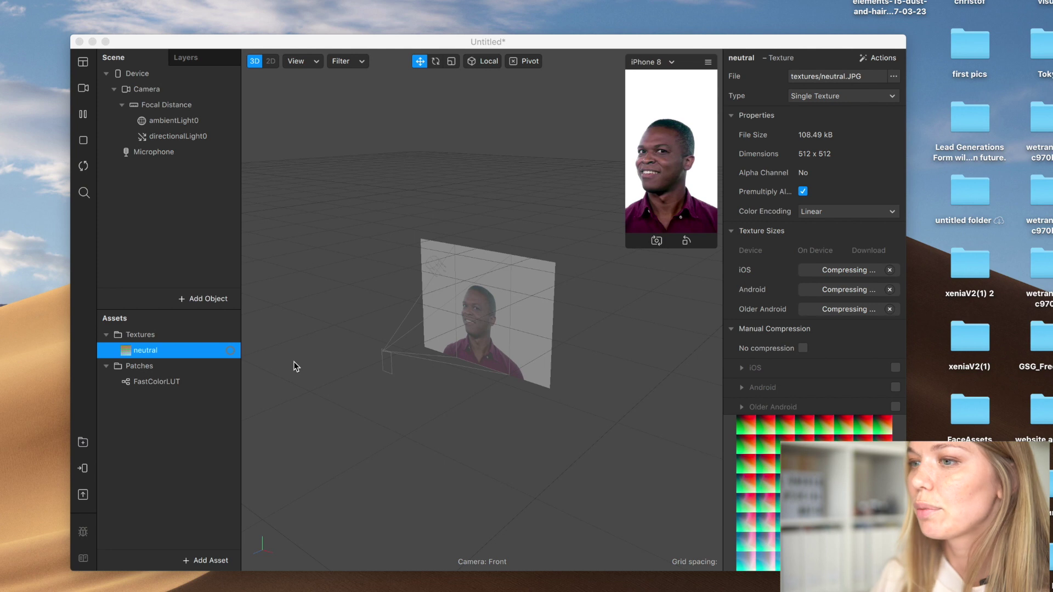
pyautogui.click(193, 299)
pyautogui.scroll(-5, 100, 262)
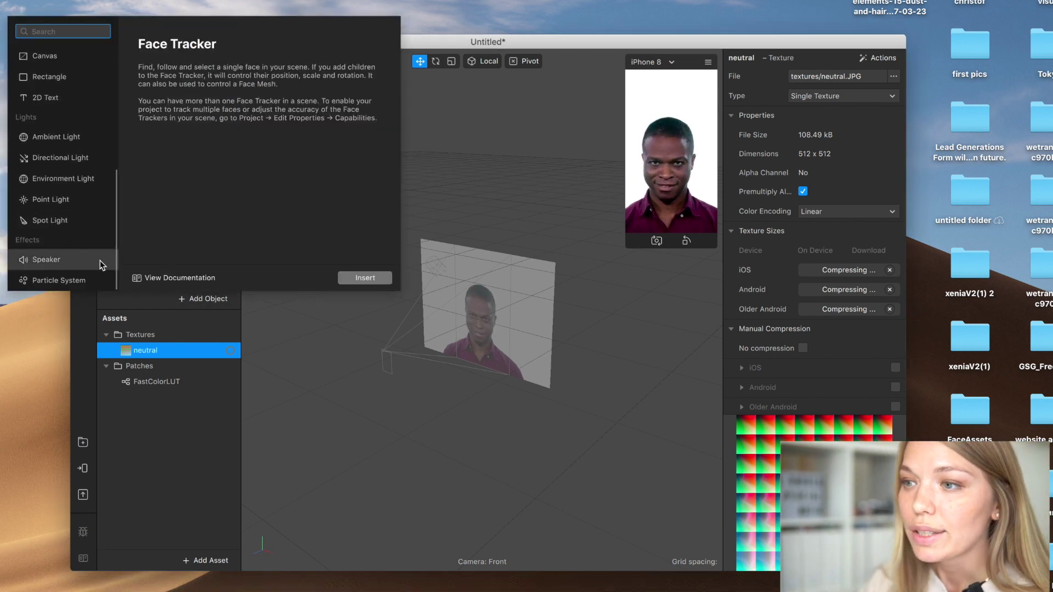
pyautogui.click(47, 77)
pyautogui.click(365, 277)
pyautogui.click(150, 168)
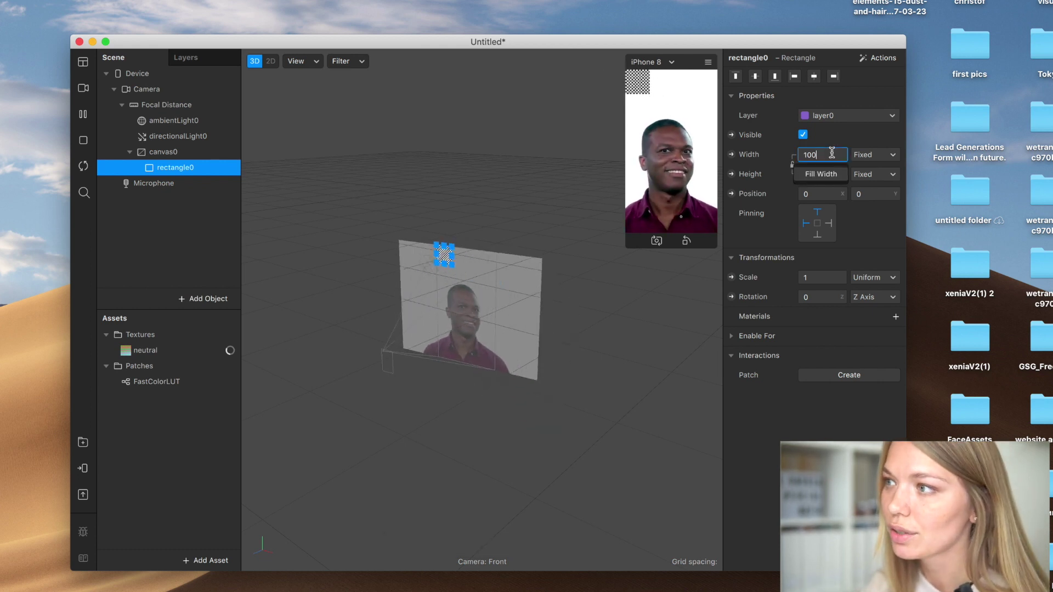
pyautogui.click(829, 178)
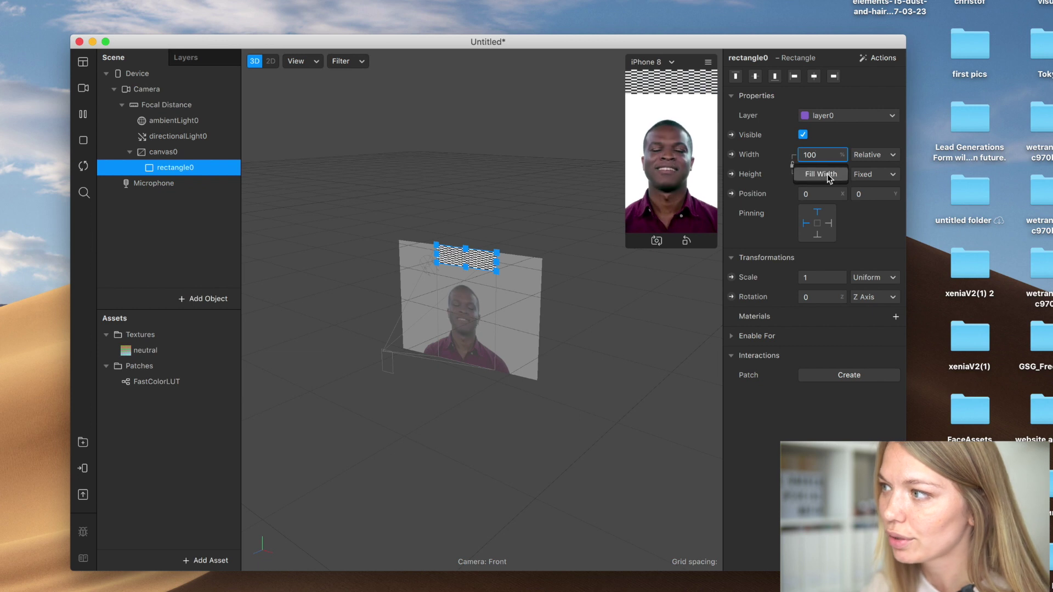
pyautogui.click(817, 193)
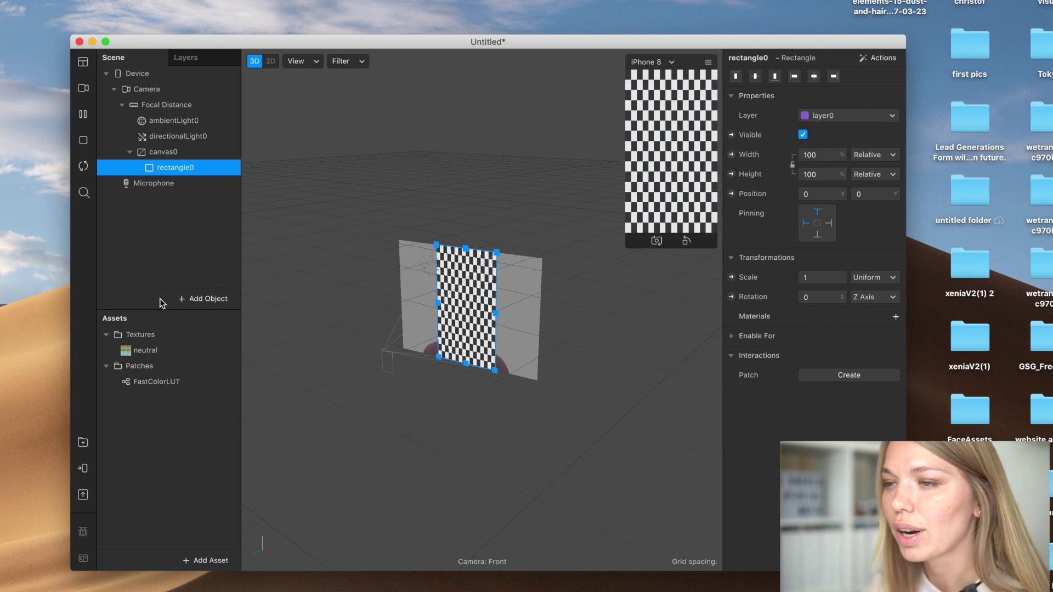
# - Select the Camera and extract its feed as the texture cameraTexture0
pyautogui.click(160, 108)
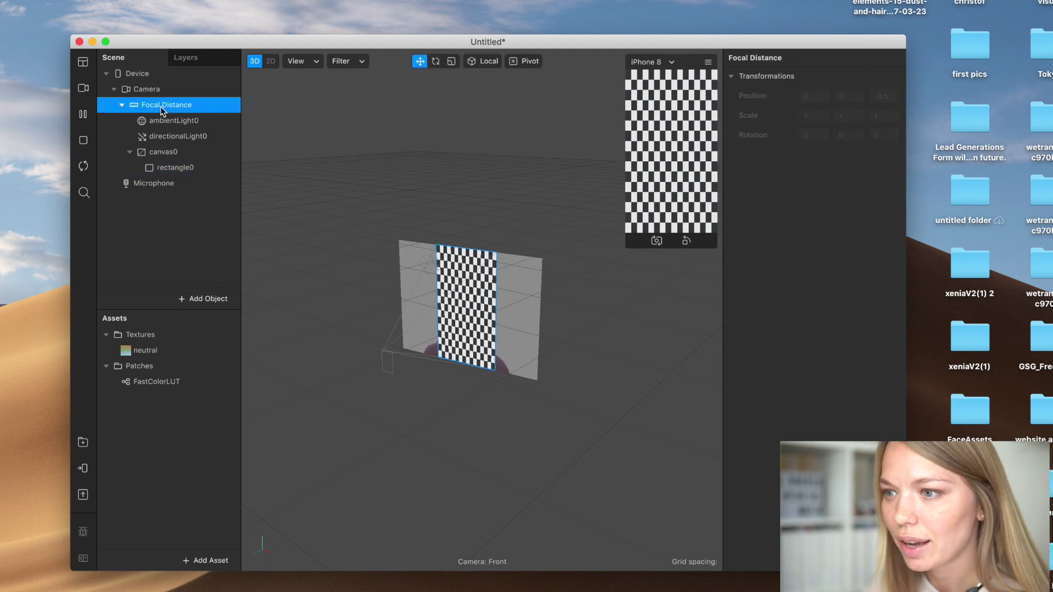
pyautogui.click(154, 90)
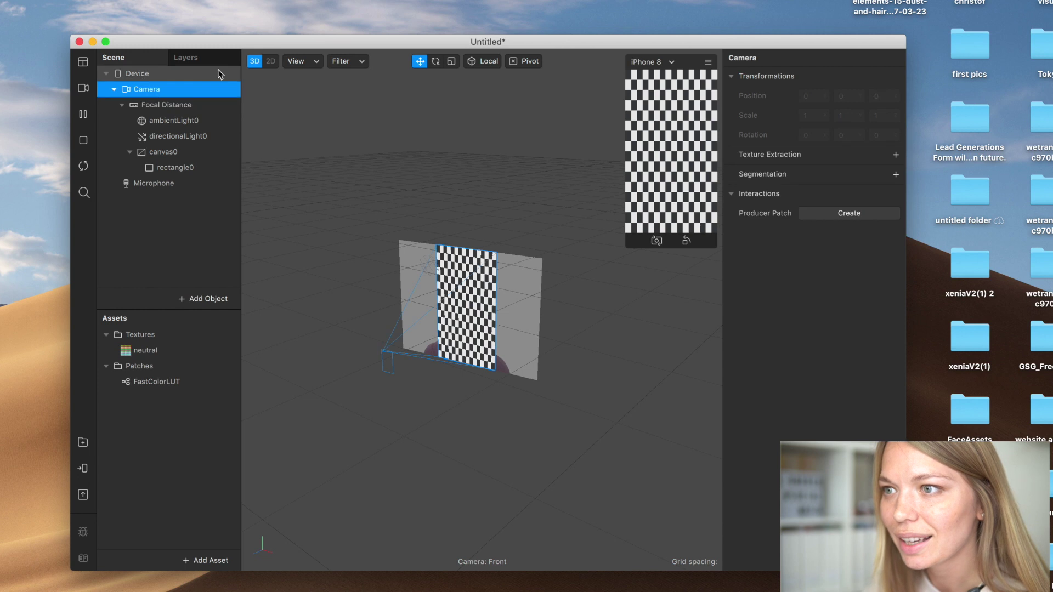
pyautogui.click(896, 155)
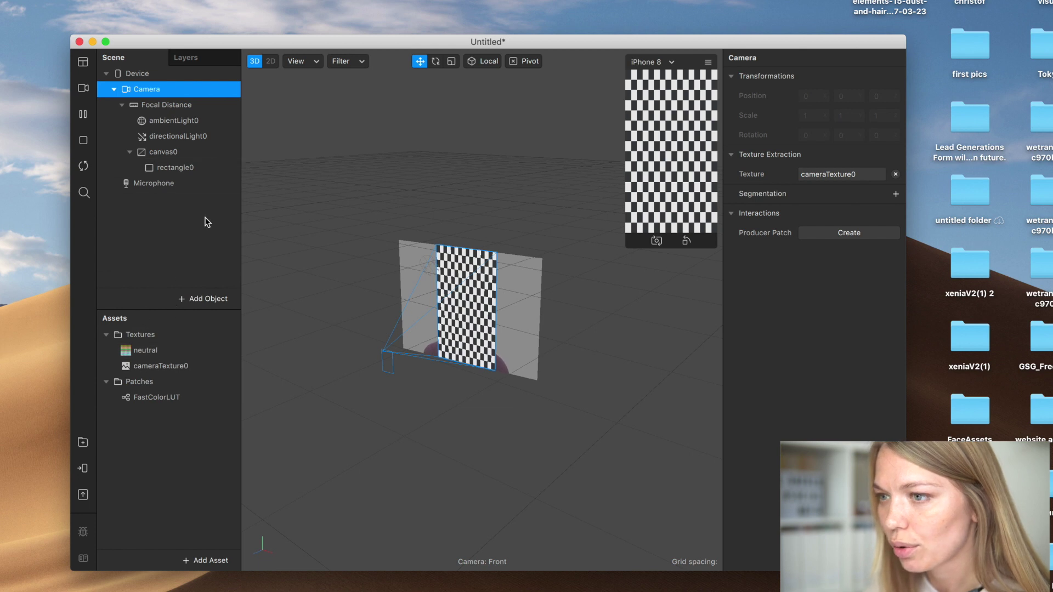
# - Give rectangle0 a new material, material0
pyautogui.click(142, 173)
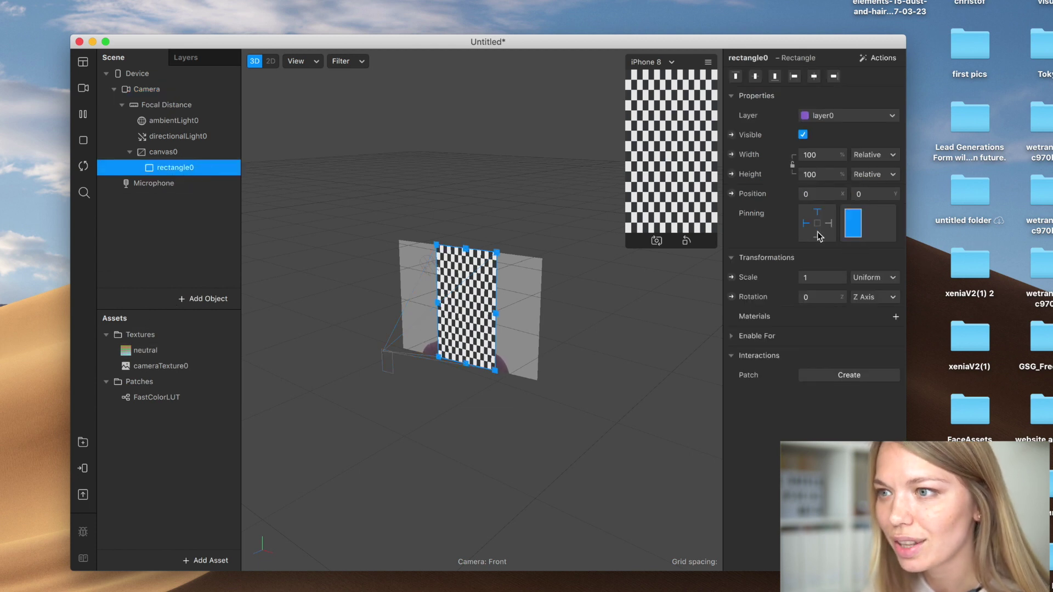
pyautogui.click(897, 318)
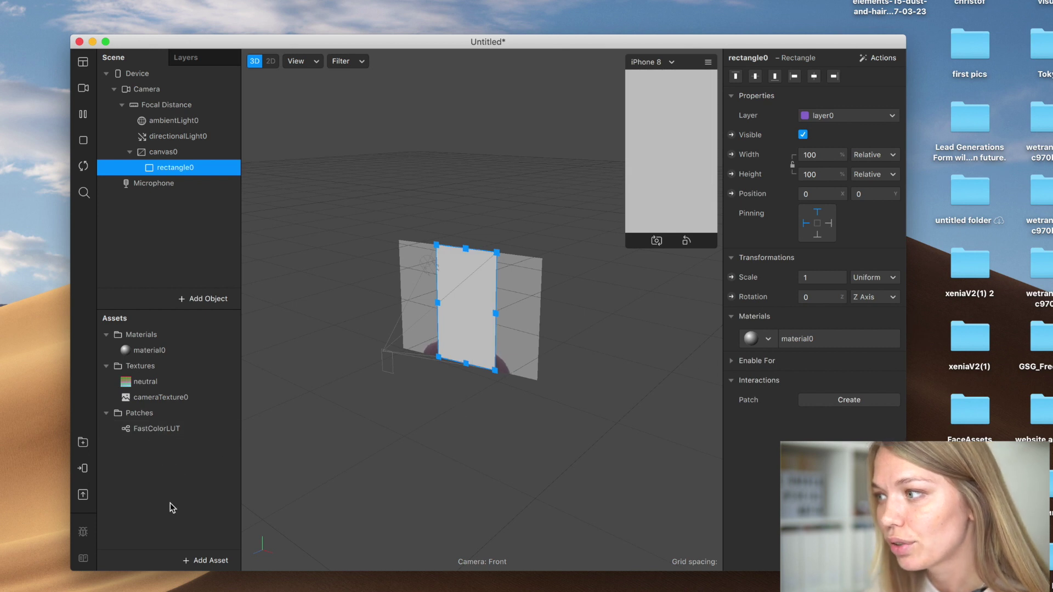
pyautogui.moveTo(172, 38); pyautogui.dragTo(170, 34)
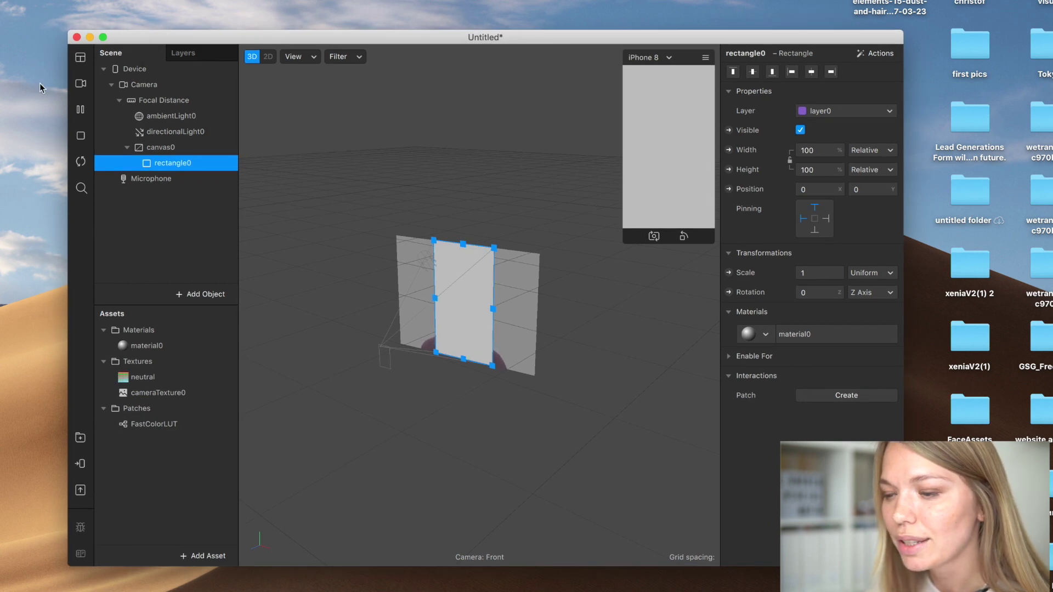
# - Show the Patch Editor and drag FastColorLUT and cameraTexture0 into it as patches
pyautogui.click(80, 60)
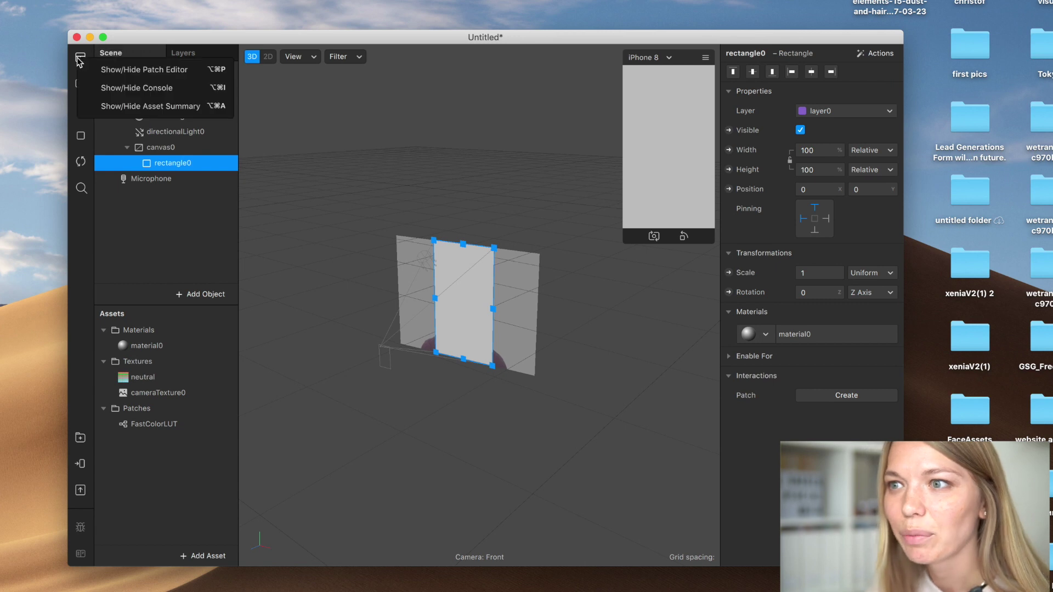
pyautogui.click(144, 73)
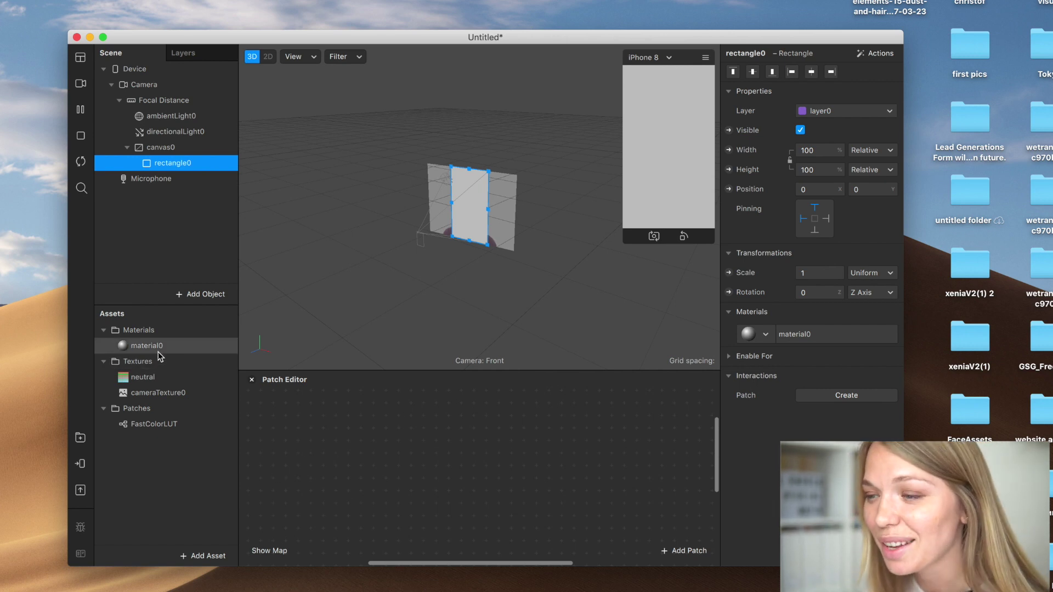
pyautogui.moveTo(164, 428); pyautogui.dragTo(382, 463)
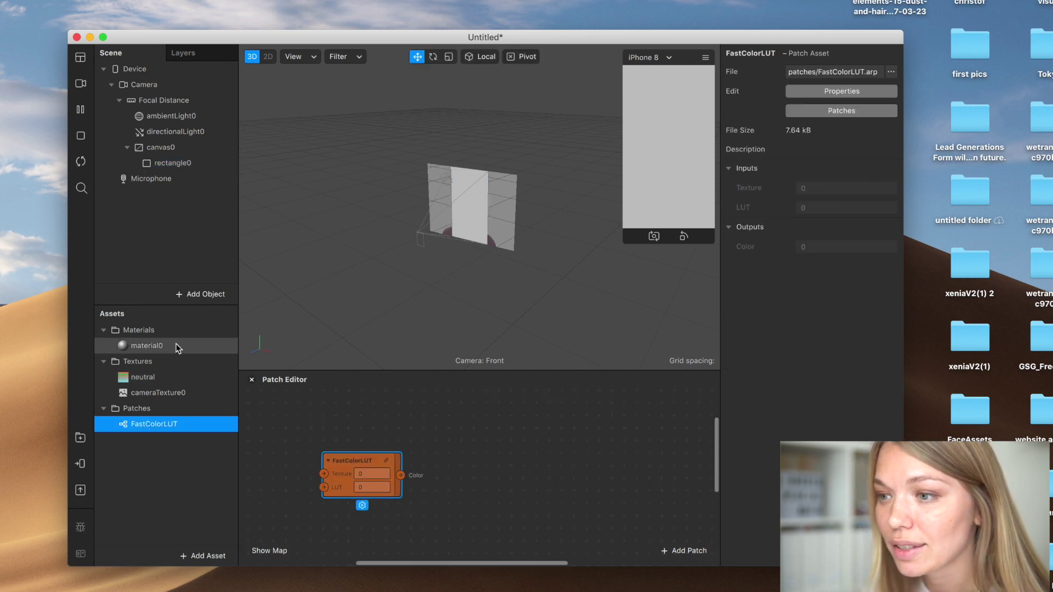
pyautogui.moveTo(174, 393); pyautogui.dragTo(520, 444)
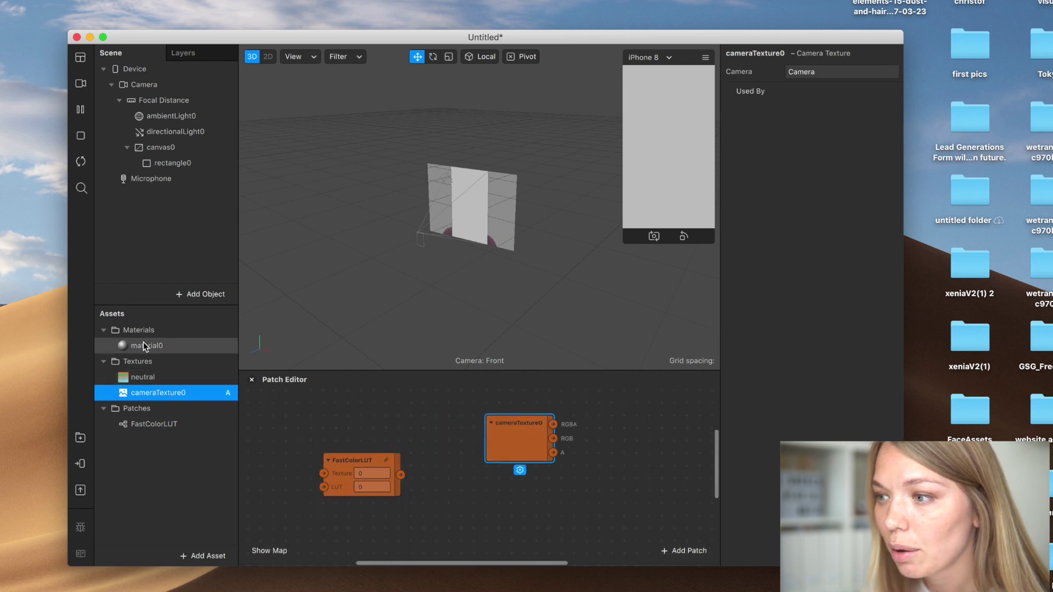
pyautogui.moveTo(143, 341); pyautogui.dragTo(459, 472)
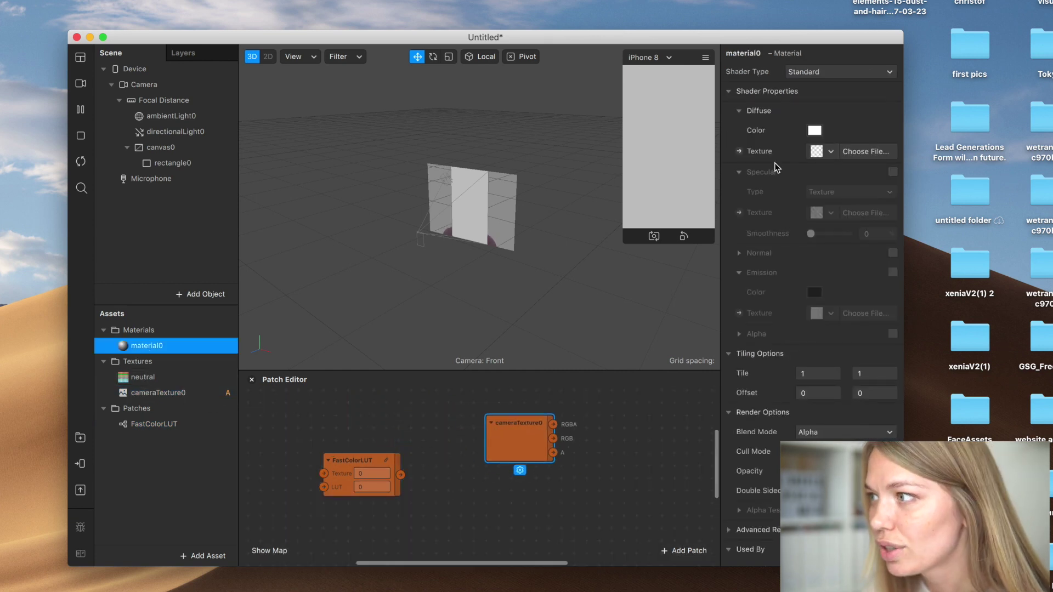
# - Create a patch for material0's Diffuse Texture and arrange it beside cameraTexture0 and FastColorLUT
pyautogui.click(739, 150)
pyautogui.moveTo(521, 497); pyautogui.dragTo(644, 457)
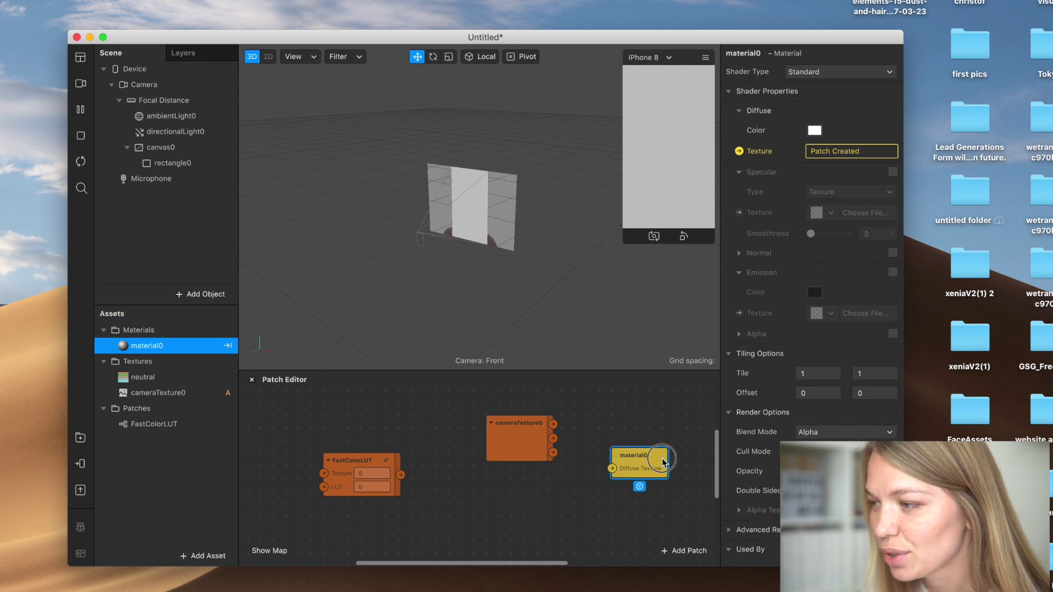
pyautogui.moveTo(517, 432); pyautogui.dragTo(455, 432)
pyautogui.click(637, 456)
pyautogui.moveTo(637, 455); pyautogui.dragTo(631, 455)
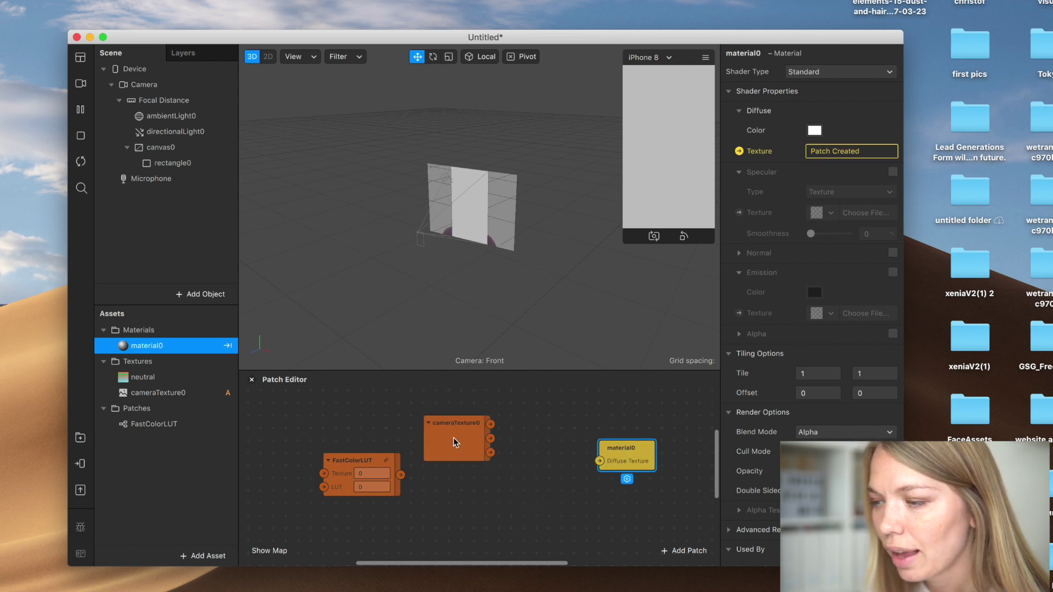
pyautogui.click(456, 442)
pyautogui.moveTo(336, 482); pyautogui.dragTo(311, 494)
# - Add the neutral texture patch, wire it to FastColorLUT's LUT input, and send Color to material0's Diffuse Texture
pyautogui.moveTo(142, 377); pyautogui.dragTo(329, 423)
pyautogui.scroll(2, 362, 419)
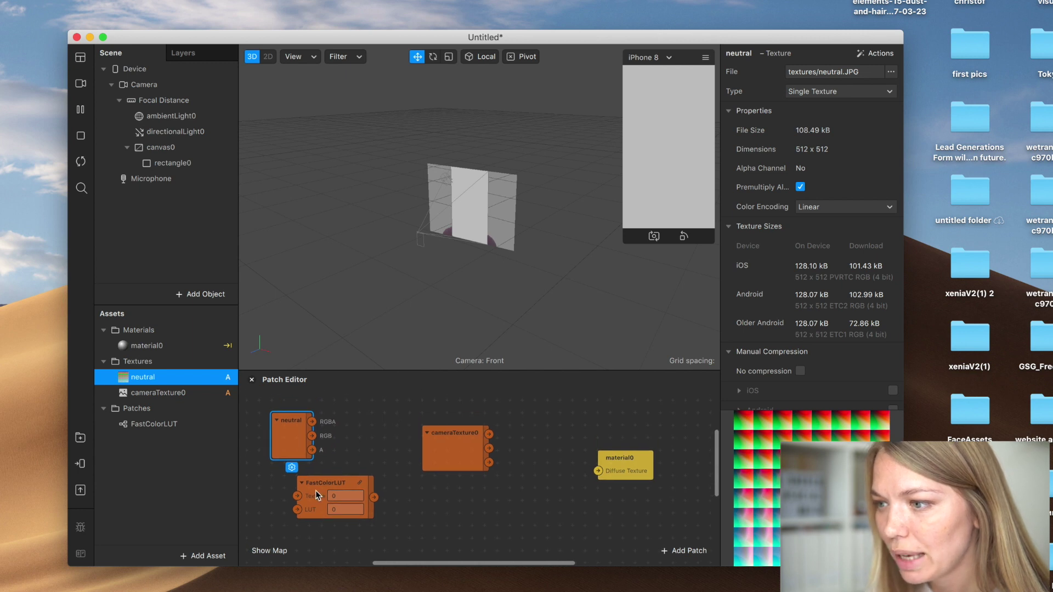
pyautogui.moveTo(318, 488); pyautogui.dragTo(451, 500)
pyautogui.click(291, 433)
pyautogui.moveTo(455, 446); pyautogui.dragTo(397, 446)
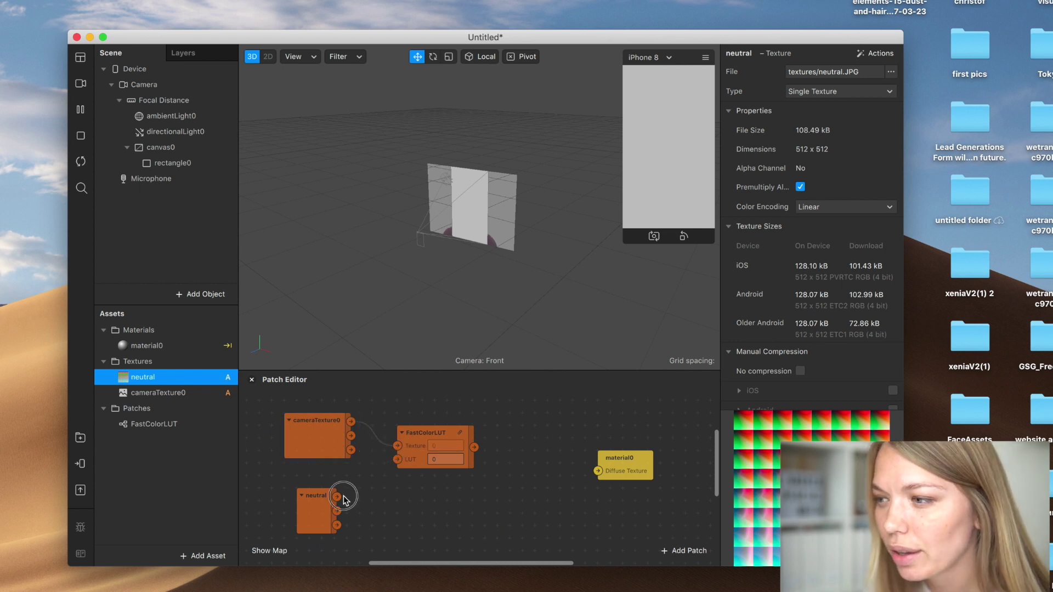
pyautogui.moveTo(347, 498); pyautogui.dragTo(398, 460)
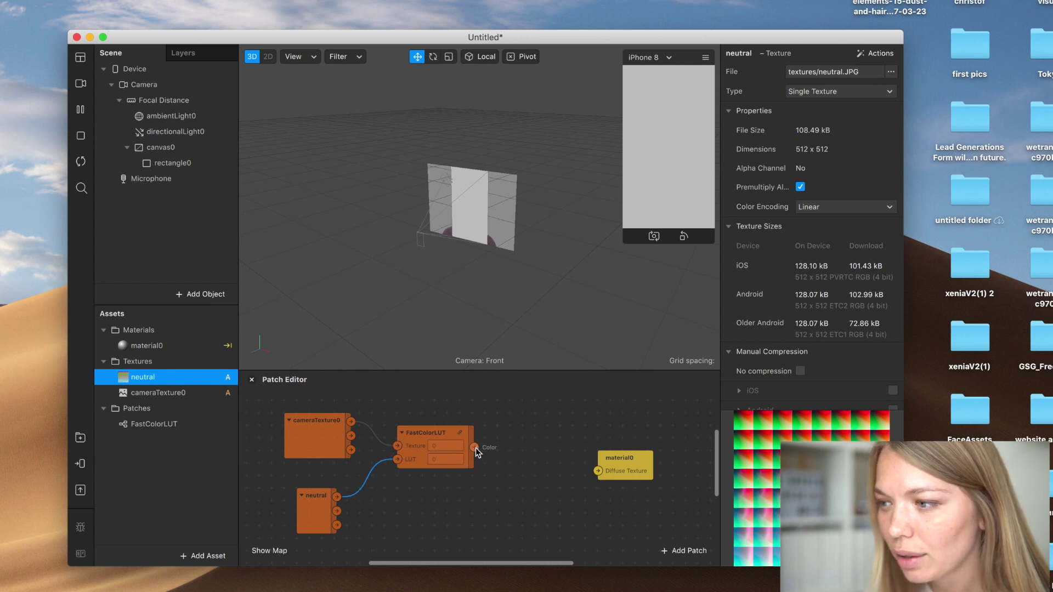
pyautogui.moveTo(475, 448); pyautogui.dragTo(558, 443)
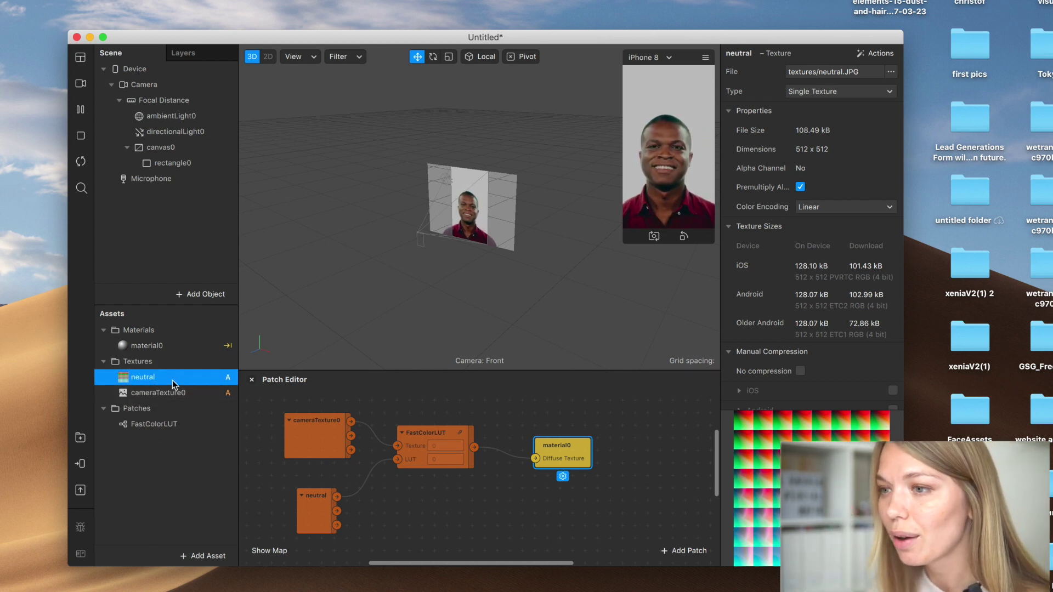
# - Turn off compression for the neutral texture, lower material0's opacity, and show device-testing options
pyautogui.click(800, 371)
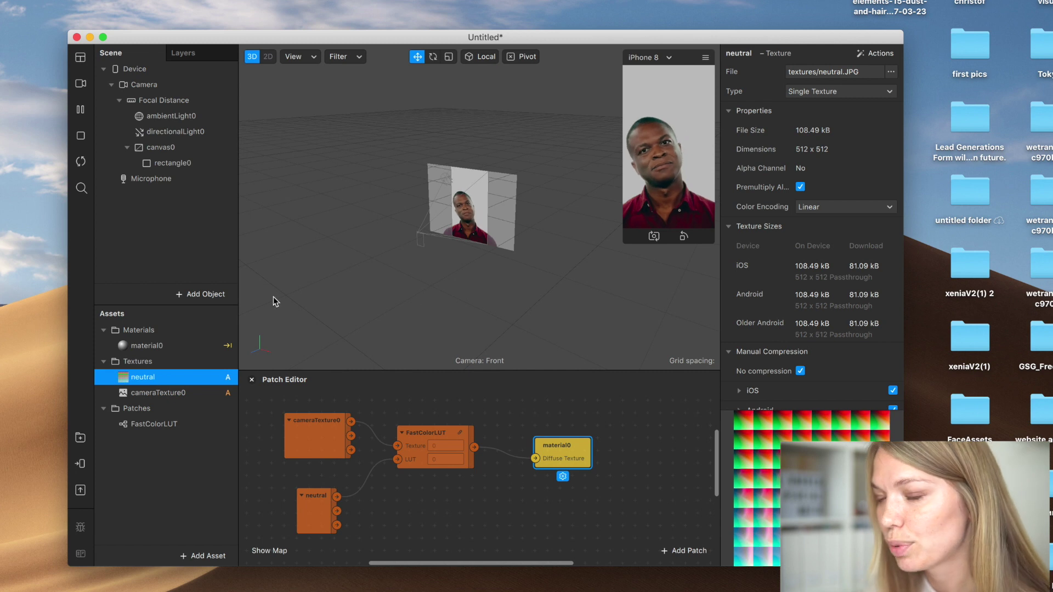
pyautogui.click(180, 347)
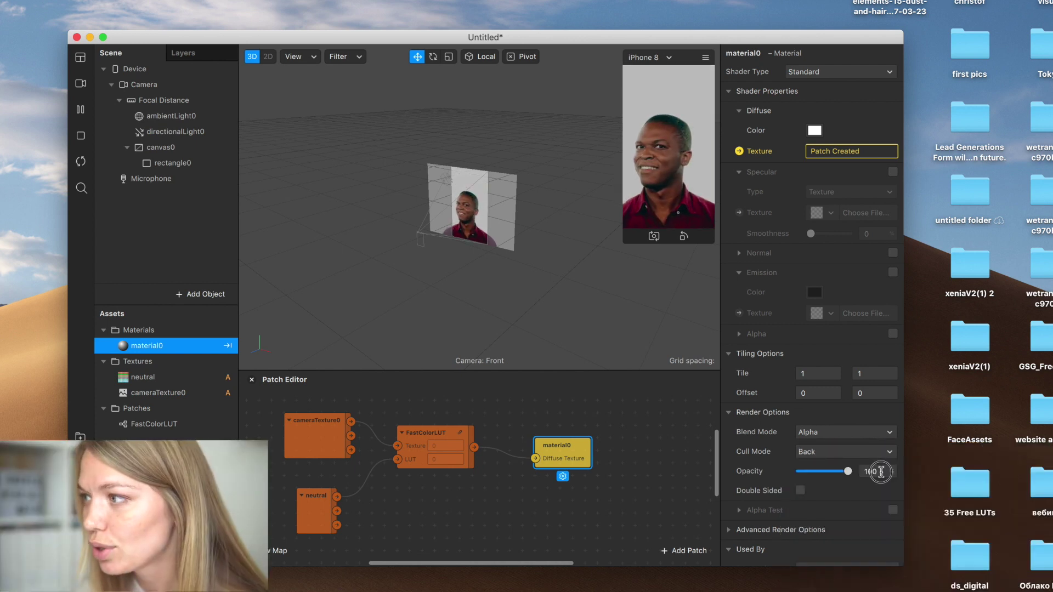
pyautogui.moveTo(856, 472); pyautogui.dragTo(835, 482)
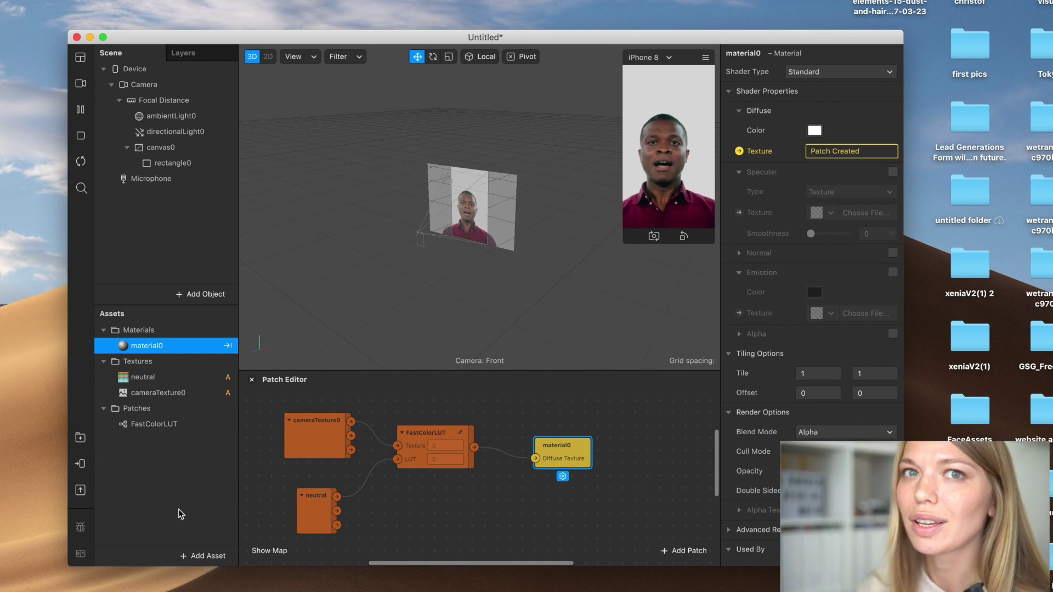
pyautogui.click(82, 465)
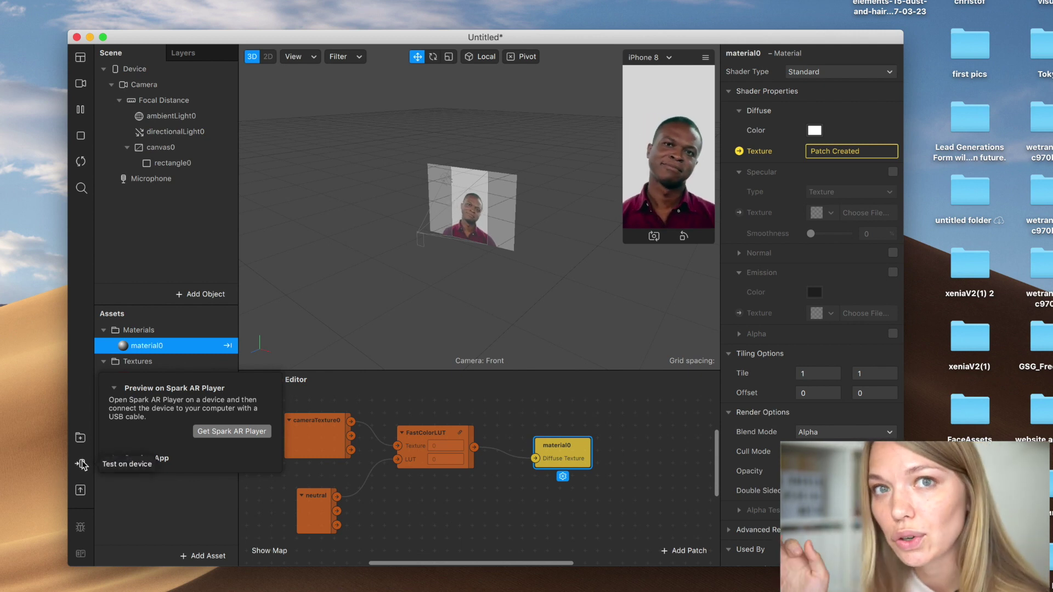
# - Send the LUT effect to the Facebook Camera app through Send to App
pyautogui.click(81, 464)
pyautogui.click(81, 464)
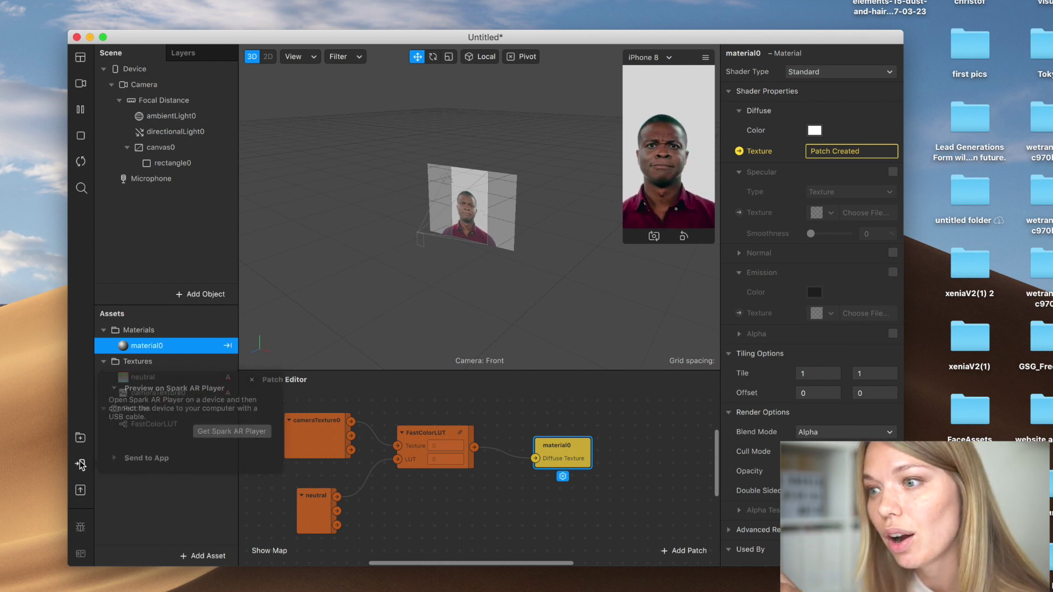
pyautogui.click(131, 459)
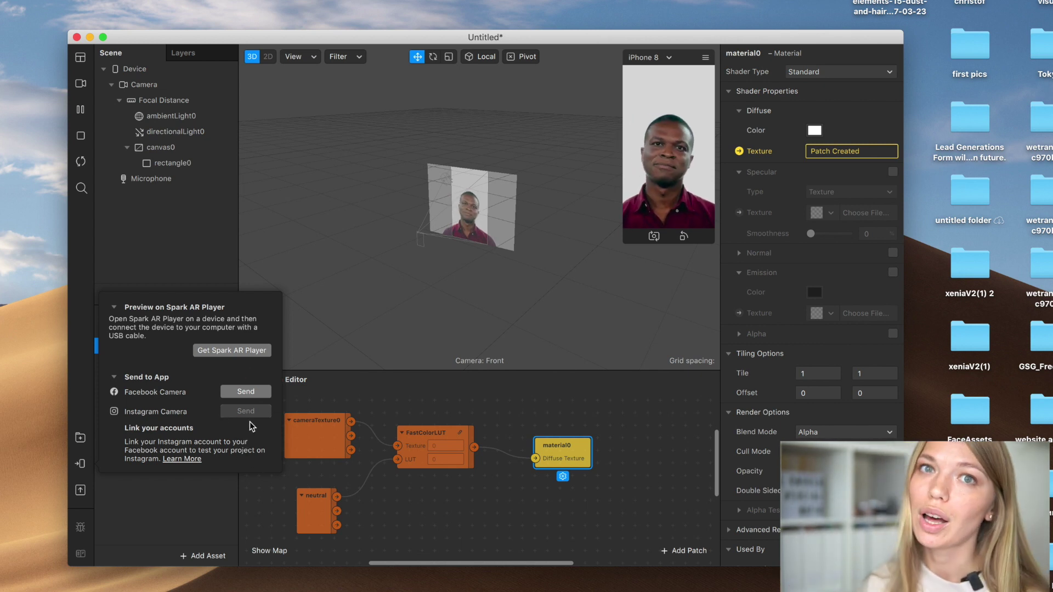
pyautogui.click(245, 391)
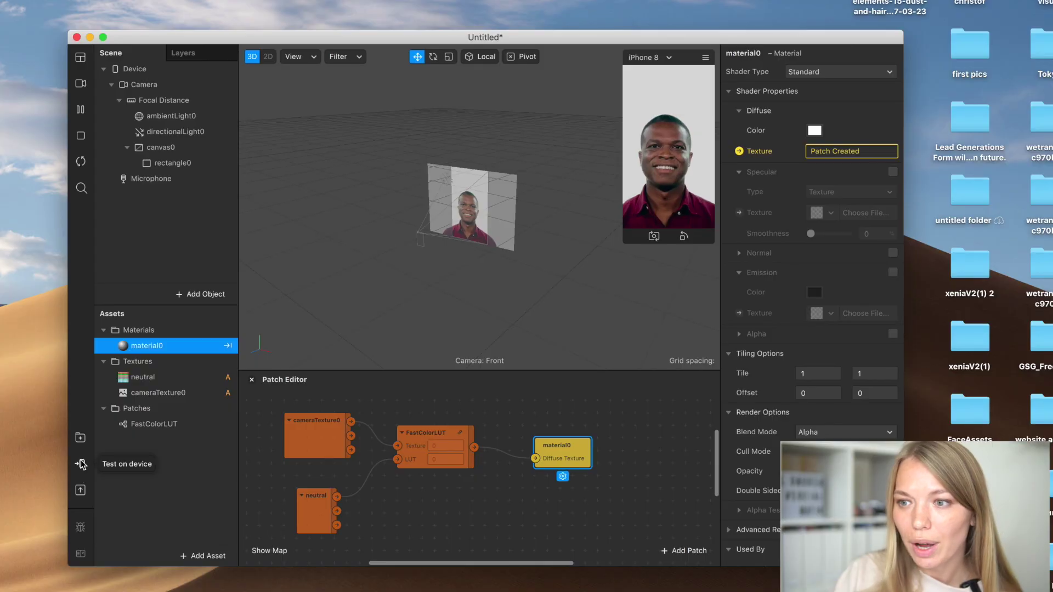
# - Upload the project to Spark AR Hub as a new effect
pyautogui.click(80, 492)
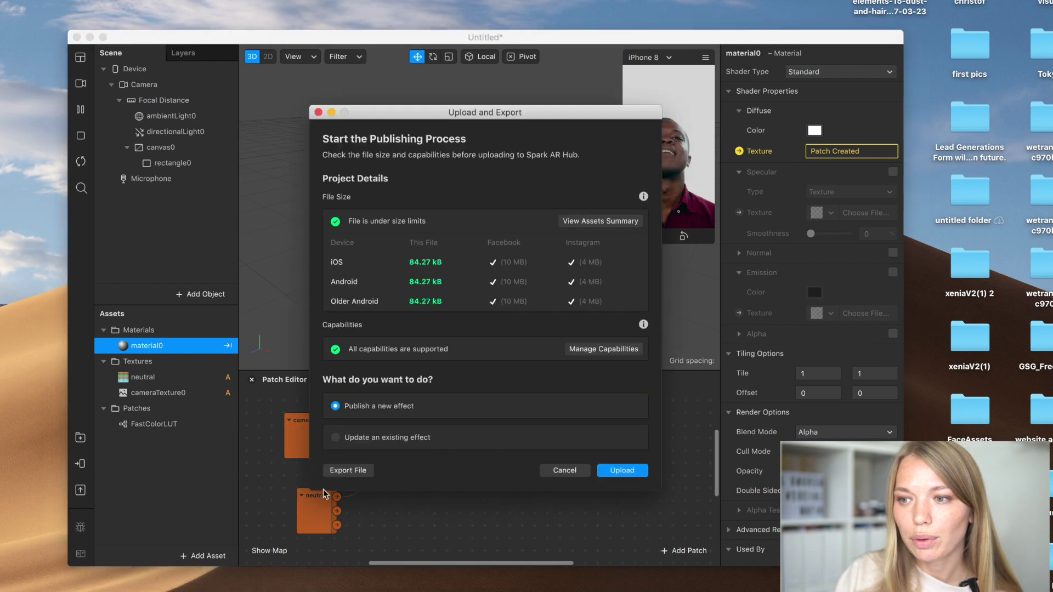
pyautogui.click(620, 473)
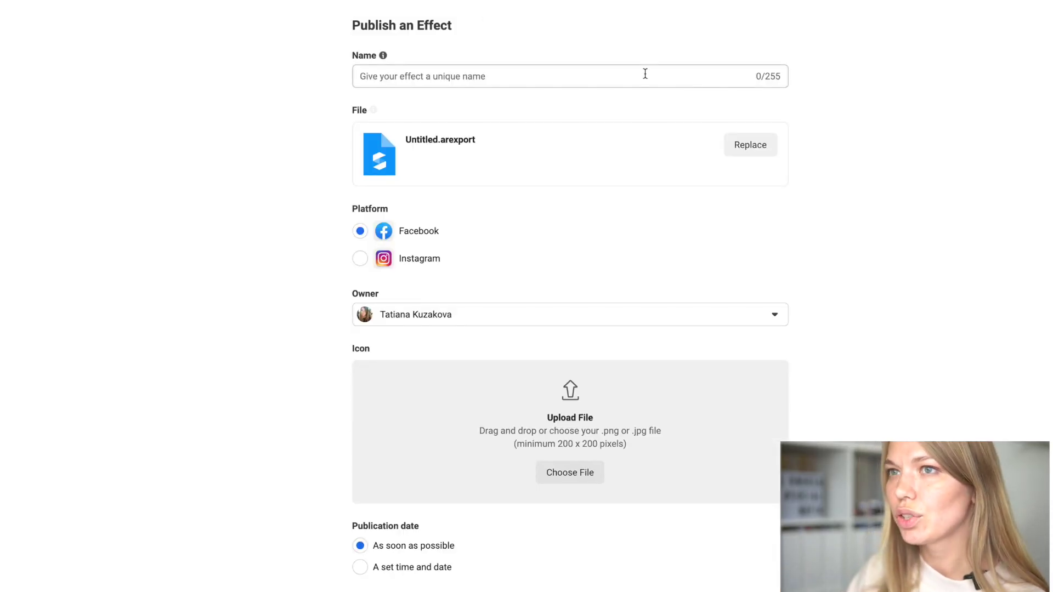
# - Name the effect 'Moody Filter' and select Instagram as the platform
pyautogui.click(476, 76)
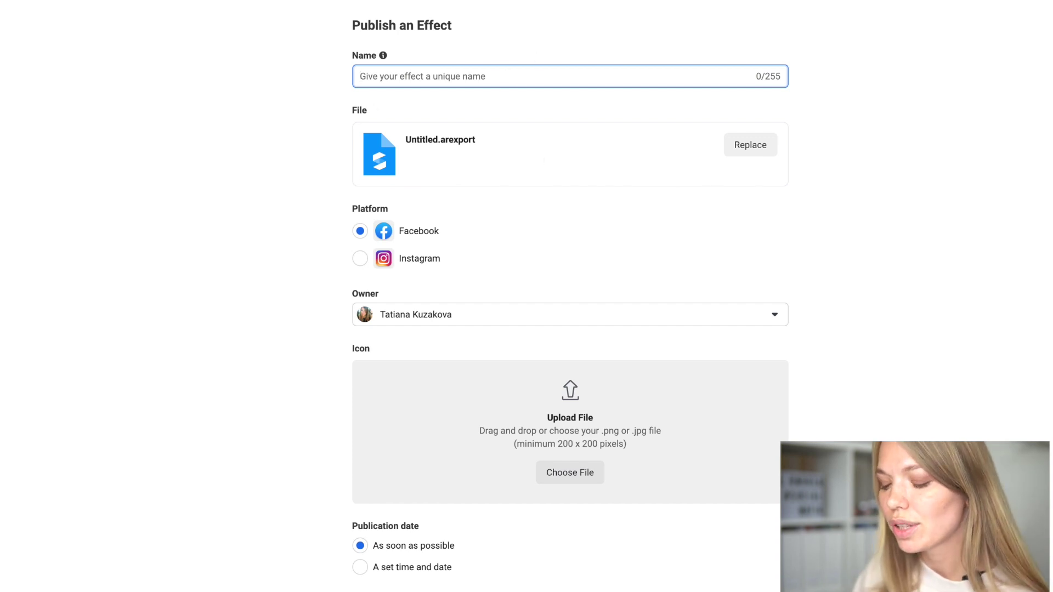
pyautogui.write('Moody Filter')
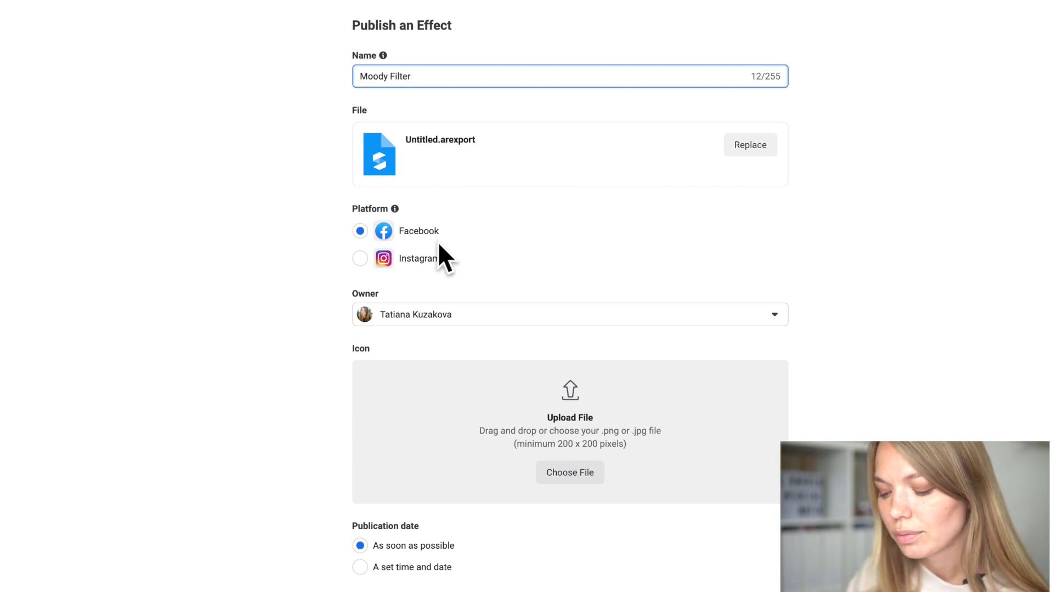
pyautogui.scroll(-2, 439, 252)
pyautogui.click(419, 184)
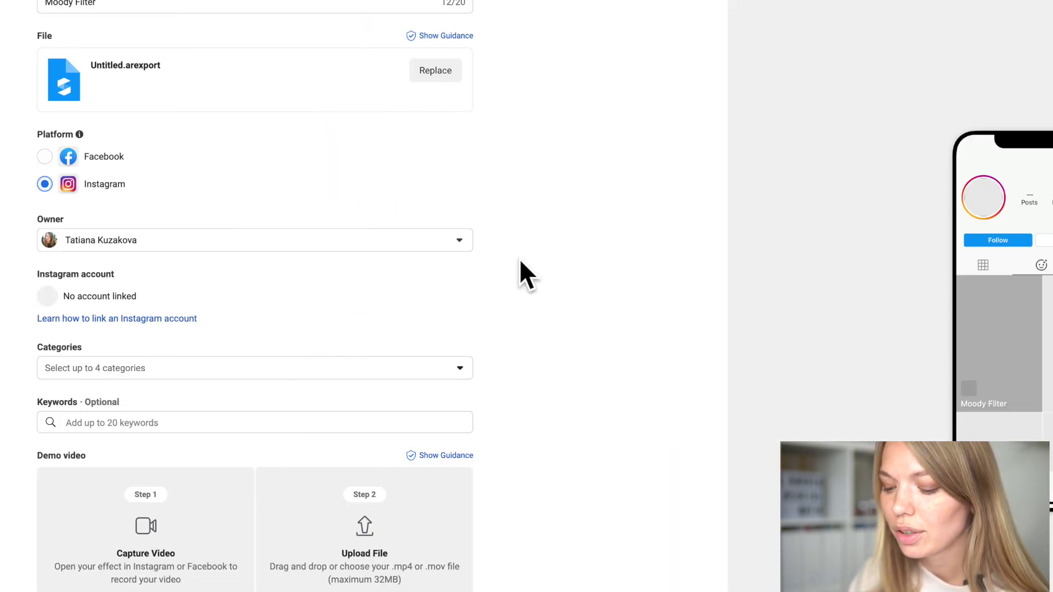
# - Set the effect's owner to the By Social Mafia page
pyautogui.click(348, 242)
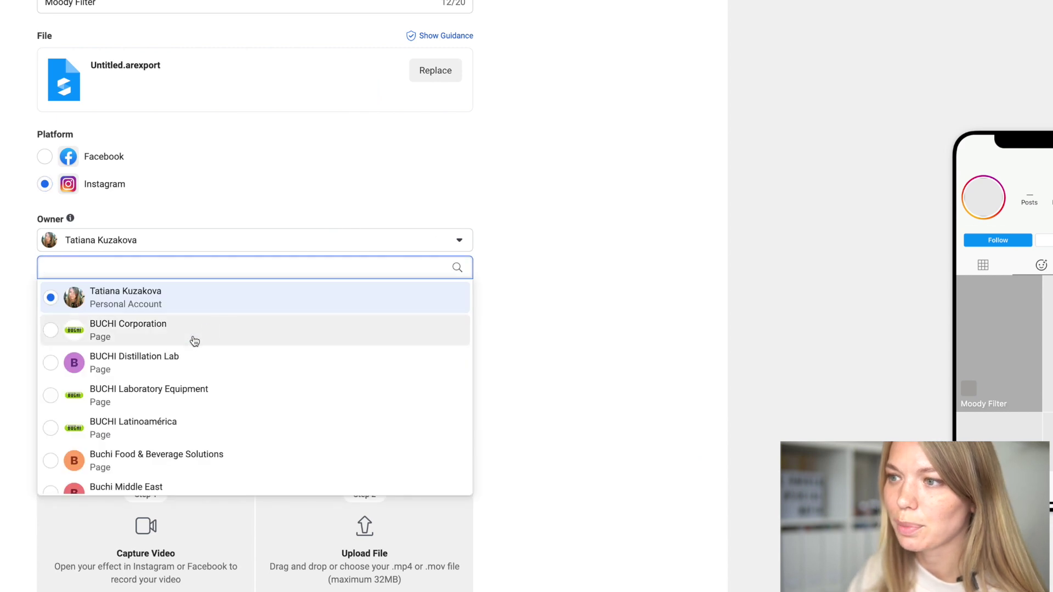
pyautogui.scroll(-2, 193, 338)
pyautogui.scroll(-3, 194, 339)
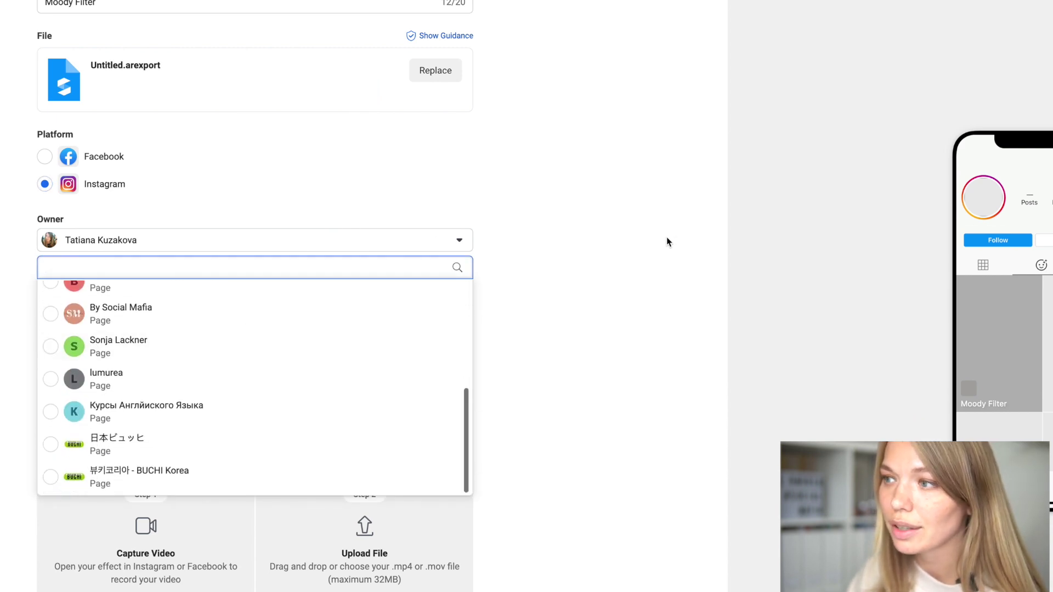
pyautogui.scroll(5, 336, 308)
pyautogui.scroll(-3, 188, 369)
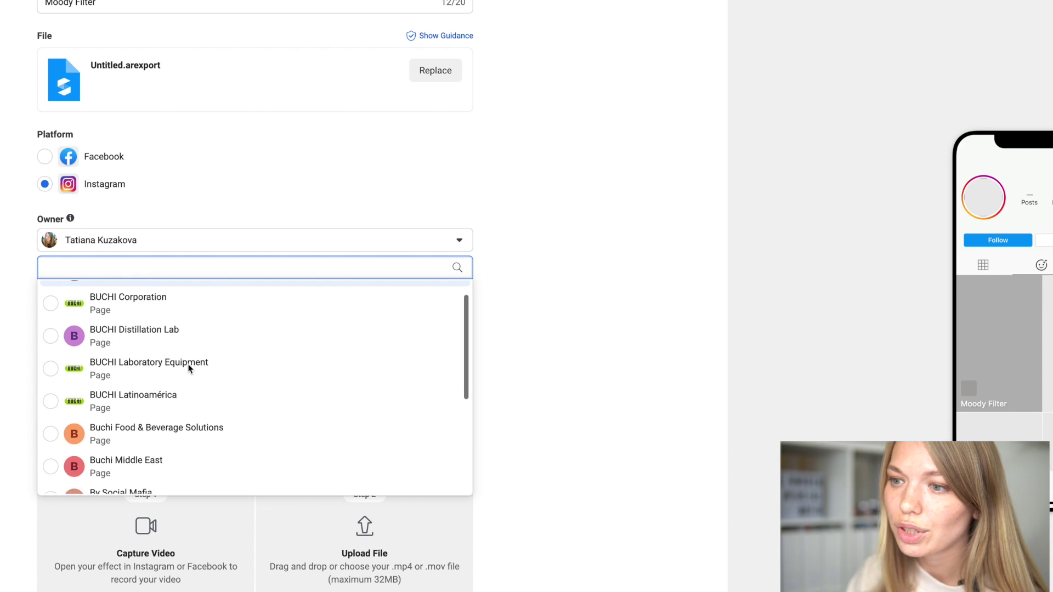
pyautogui.scroll(-2, 188, 369)
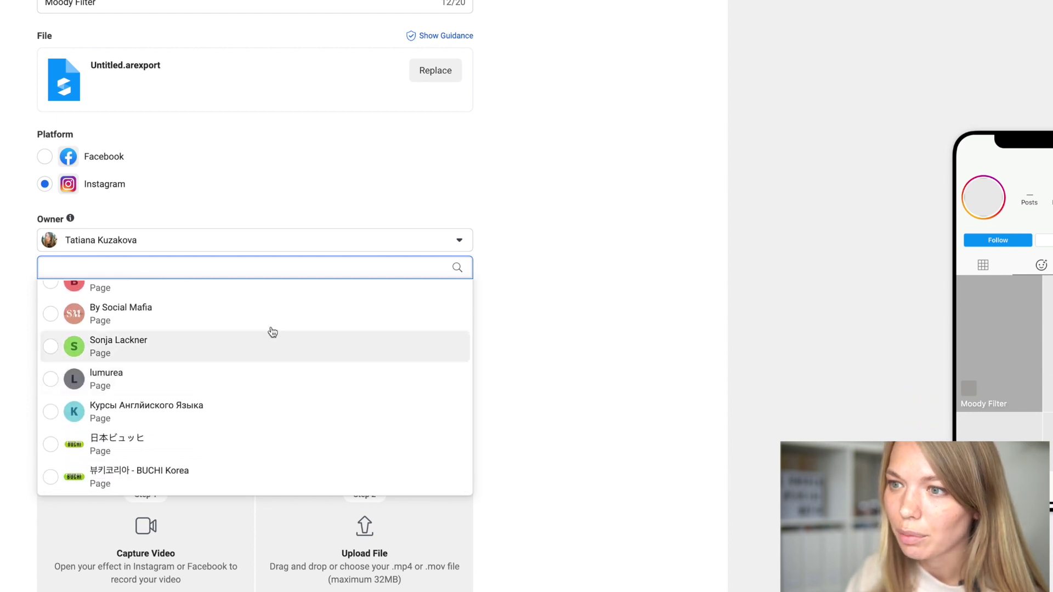
pyautogui.click(643, 263)
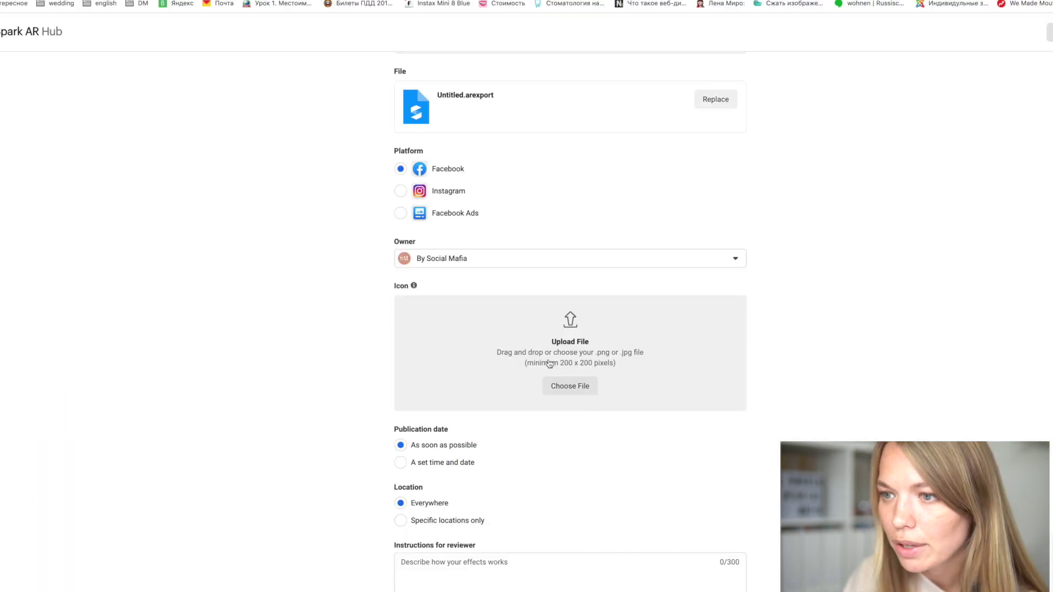
# - Select Instagram as the platform and add the Appearance and Selfies categories
pyautogui.click(400, 191)
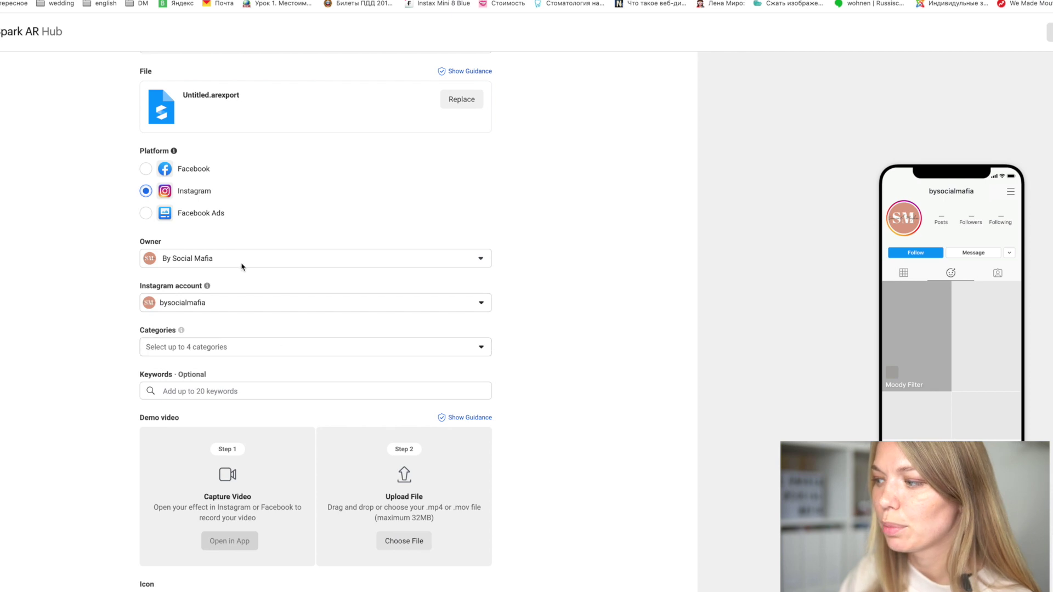
pyautogui.scroll(-1, 256, 352)
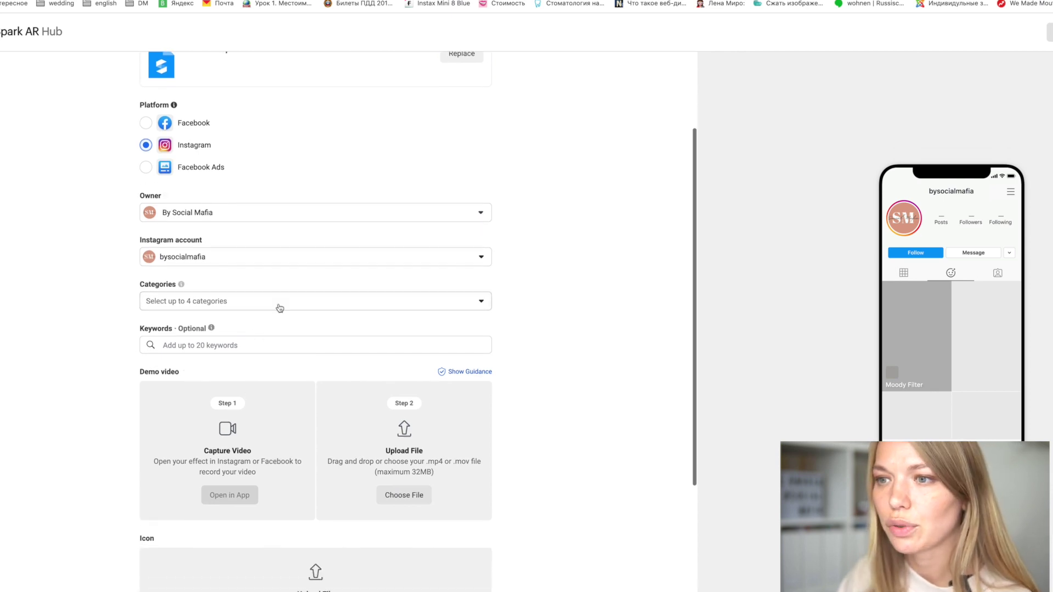
pyautogui.click(258, 302)
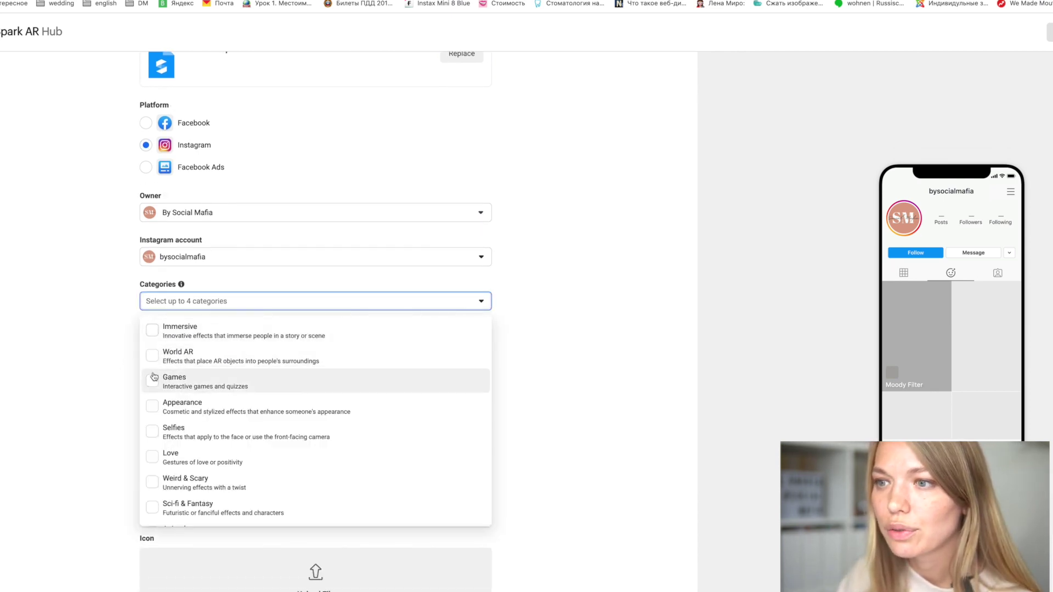
pyautogui.click(152, 406)
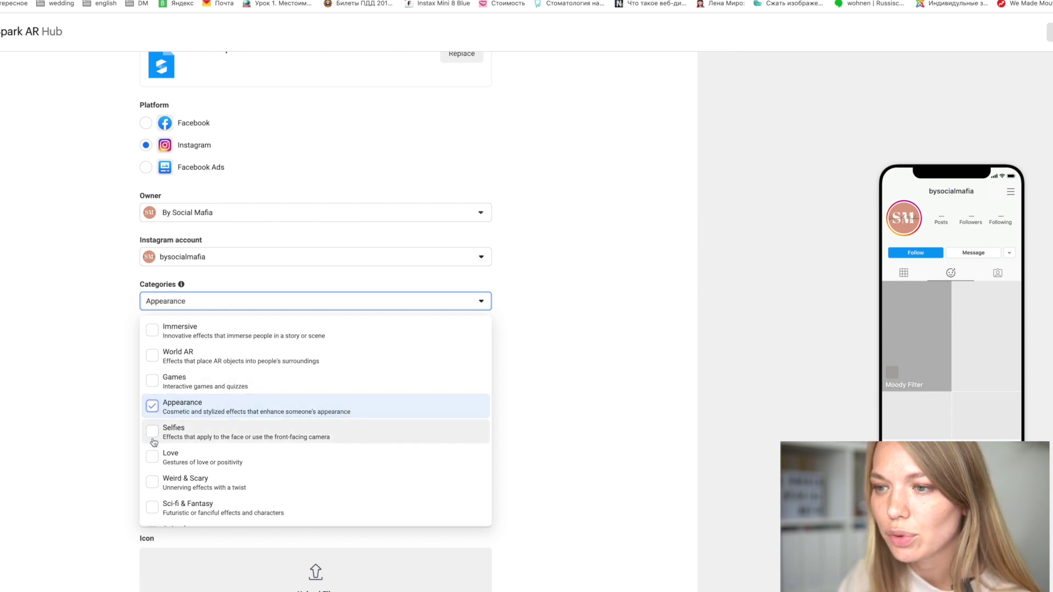
pyautogui.click(152, 432)
# - Add the Camera Styles category and close the category list
pyautogui.scroll(-3, 153, 478)
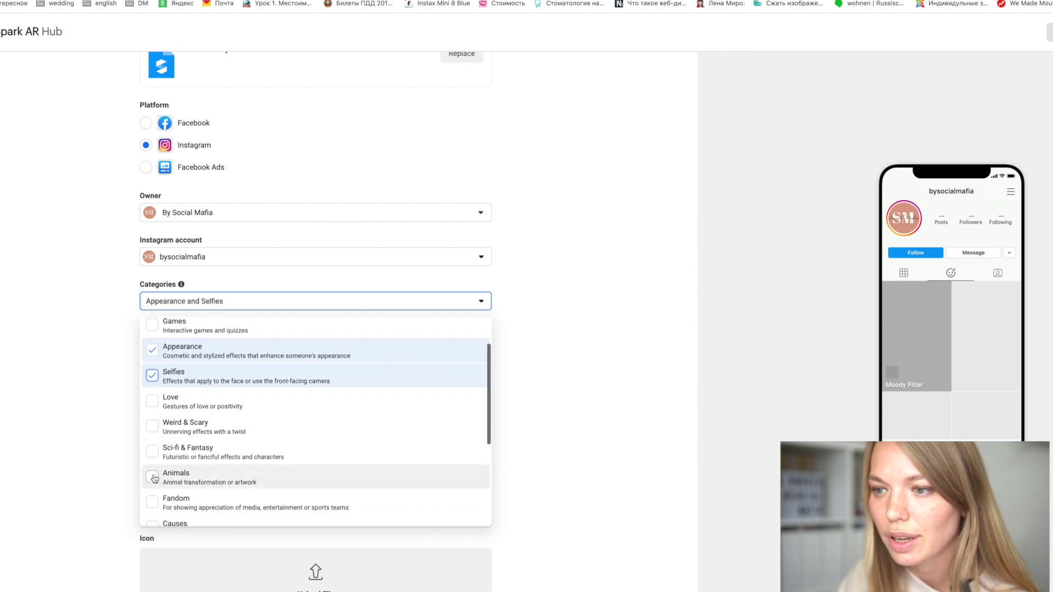
pyautogui.scroll(-1, 154, 479)
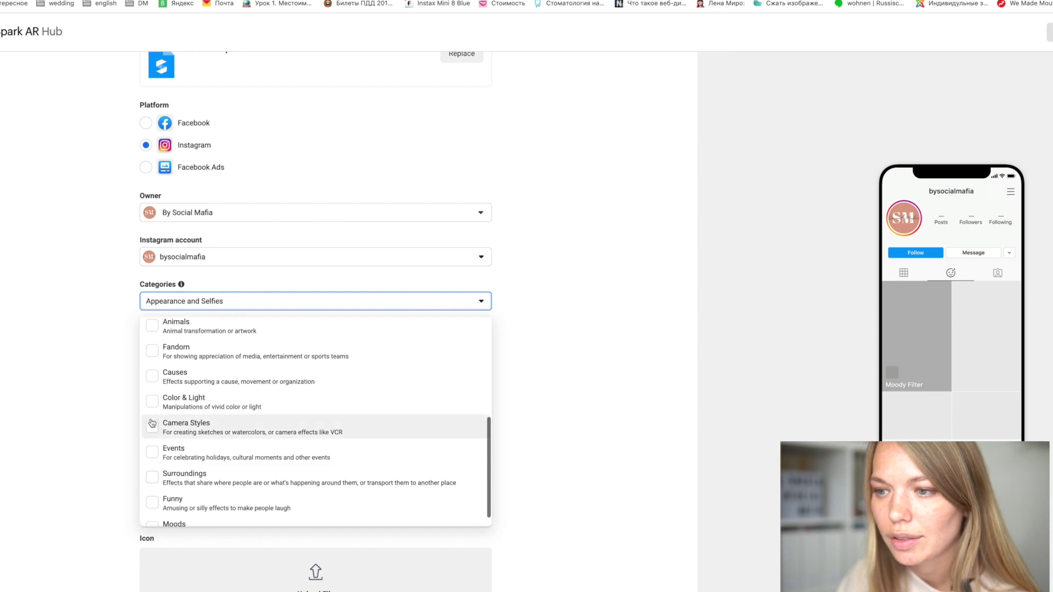
pyautogui.click(152, 400)
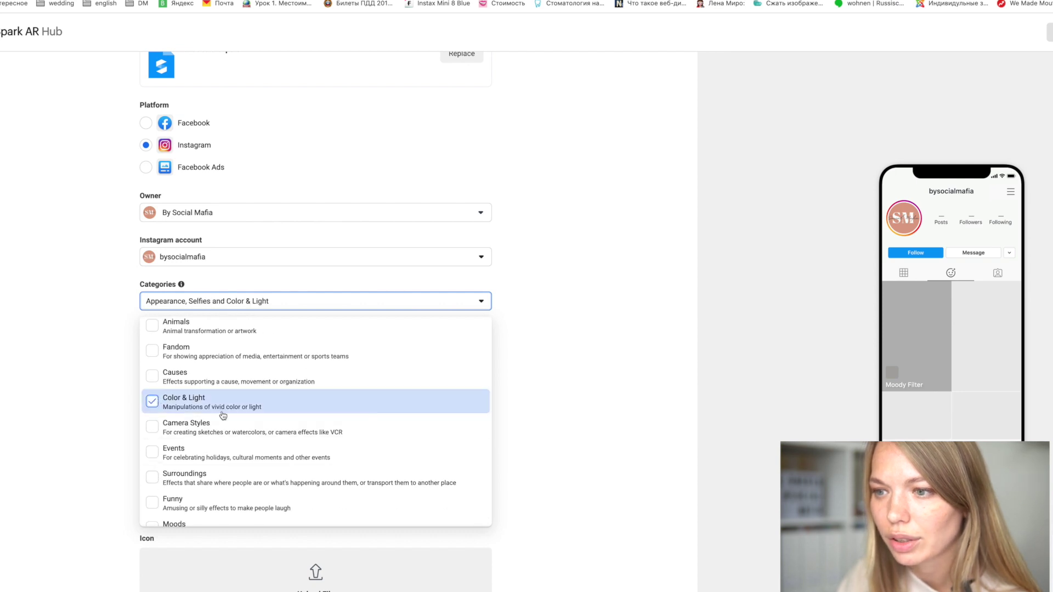
pyautogui.click(164, 401)
pyautogui.click(165, 425)
pyautogui.click(630, 383)
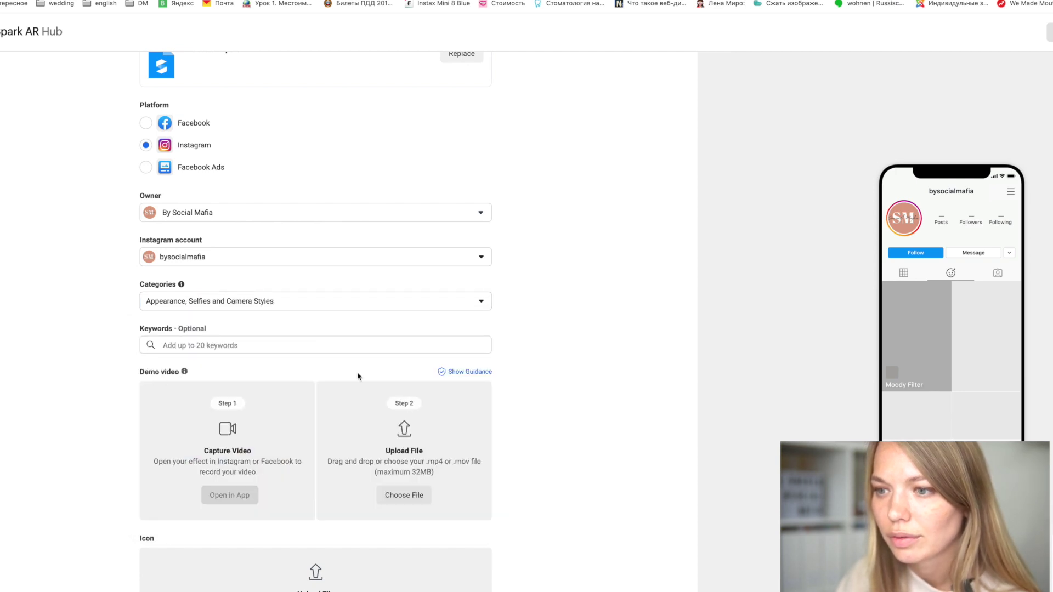
pyautogui.scroll(-2, 358, 377)
pyautogui.click(242, 301)
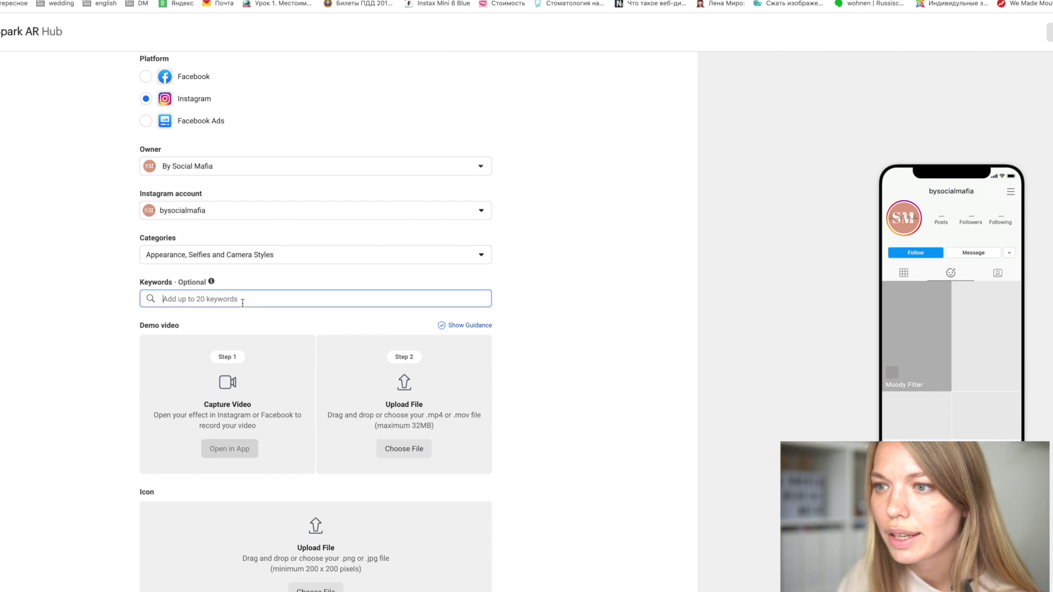
# - Enter 'Moody preset for everyday use' in the Keywords field
pyautogui.moveTo(213, 284)
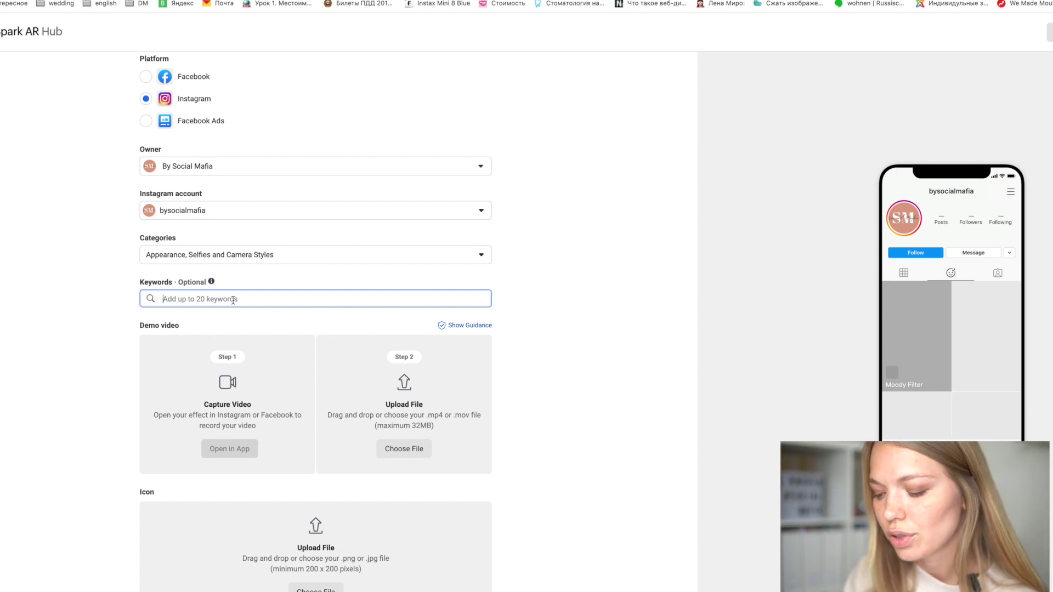
pyautogui.write('Moody preset for every')
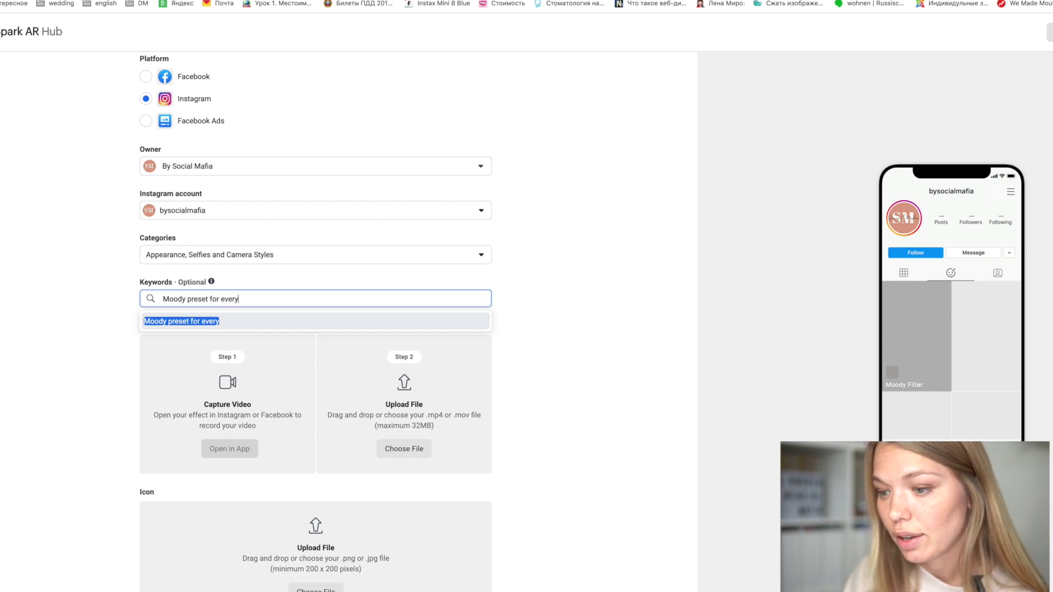
pyautogui.write('day use')
pyautogui.scroll(-2, 230, 384)
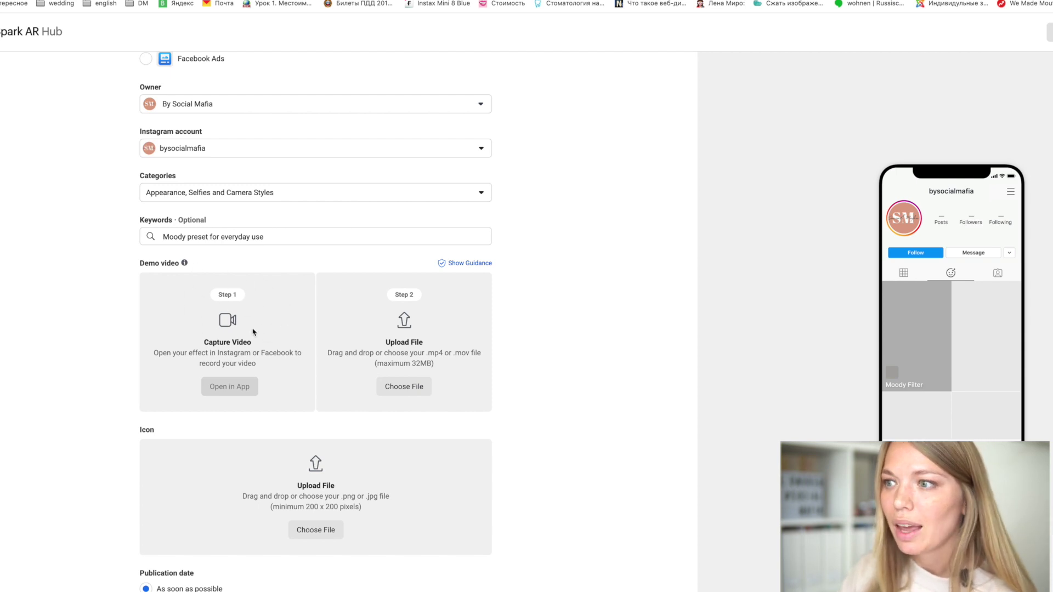
# - Attach the demo video segment_video_2.MP4 and use its second frame as the thumbnail
pyautogui.scroll(-2, 386, 379)
pyautogui.moveTo(158, 234); pyautogui.dragTo(246, 243)
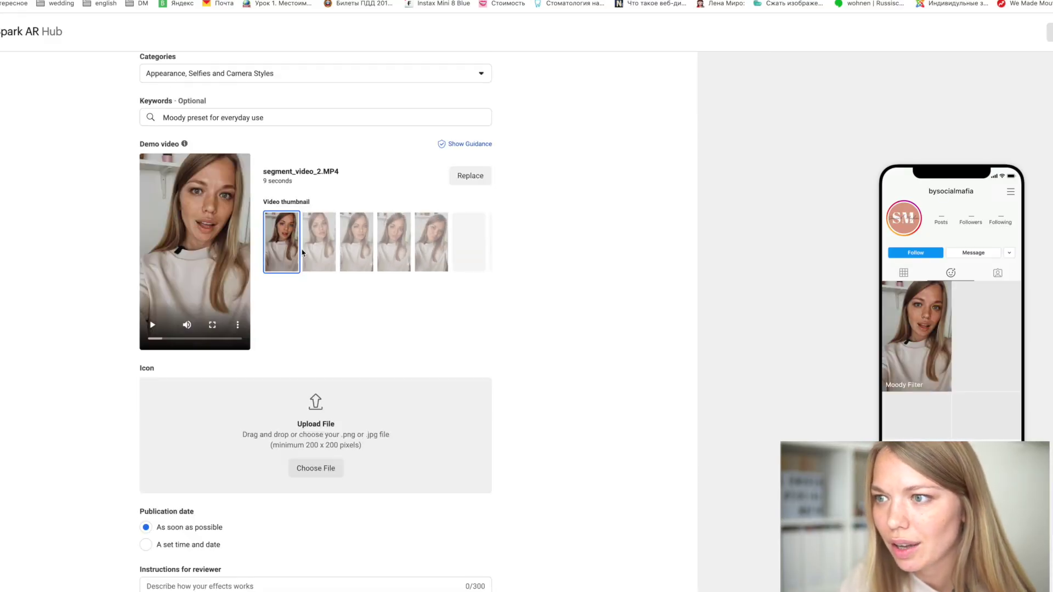
pyautogui.click(307, 246)
pyautogui.click(318, 246)
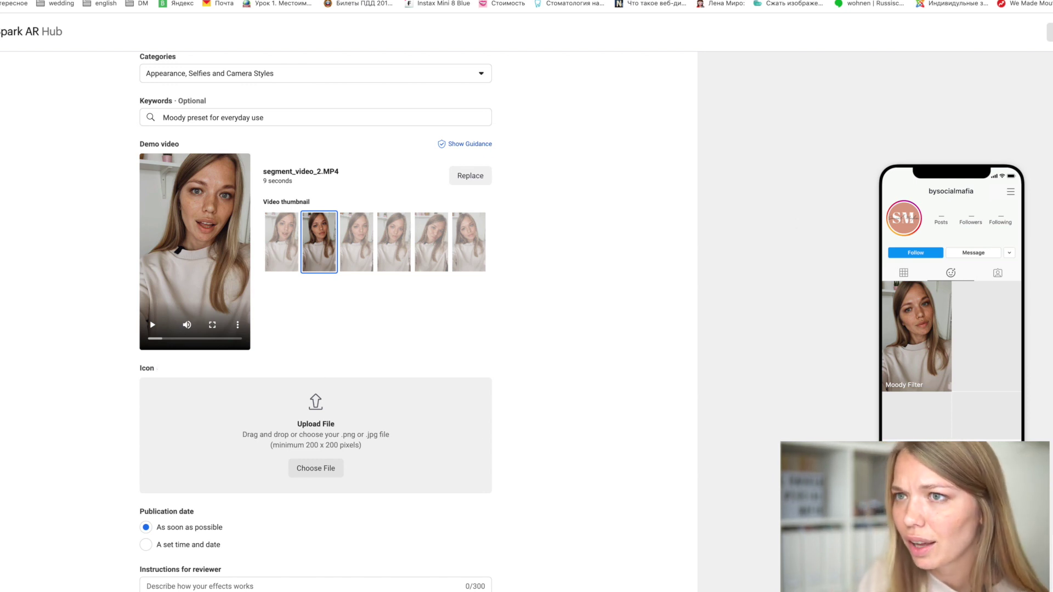
pyautogui.hotkey('ctrl', 't')
# - Go to Canva and create a blank custom design of 200 × 200 px
pyautogui.write('can')
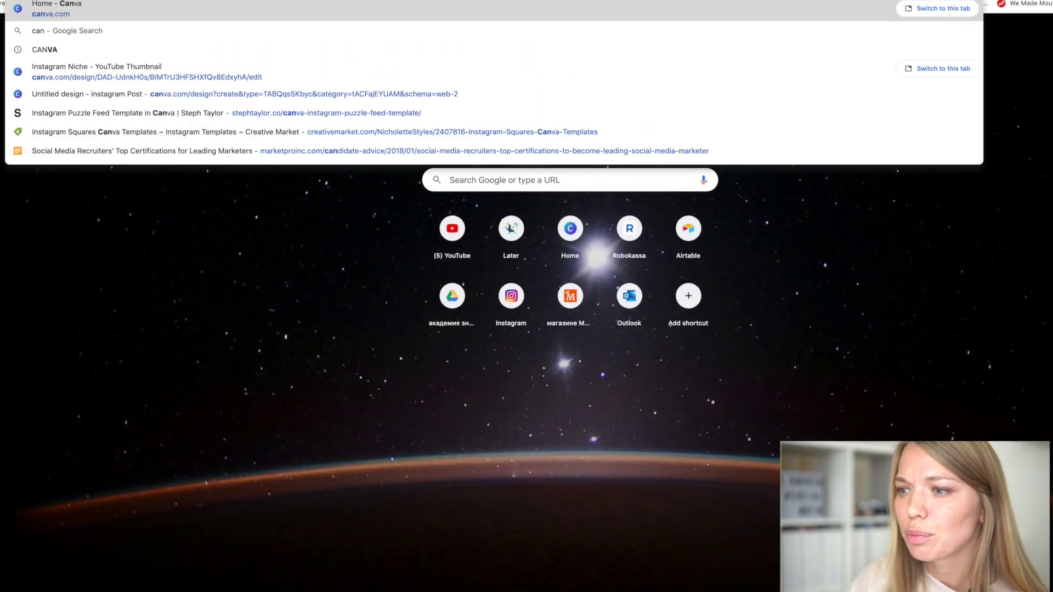
pyautogui.press('Escape')
pyautogui.hotkey('ctrl', 'w')
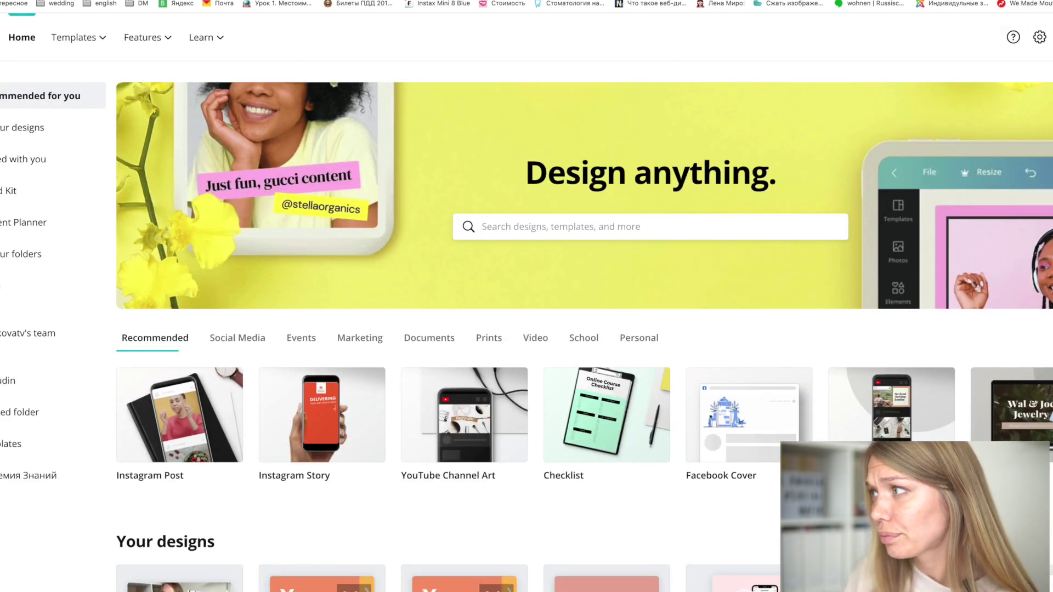
pyautogui.click(967, 74)
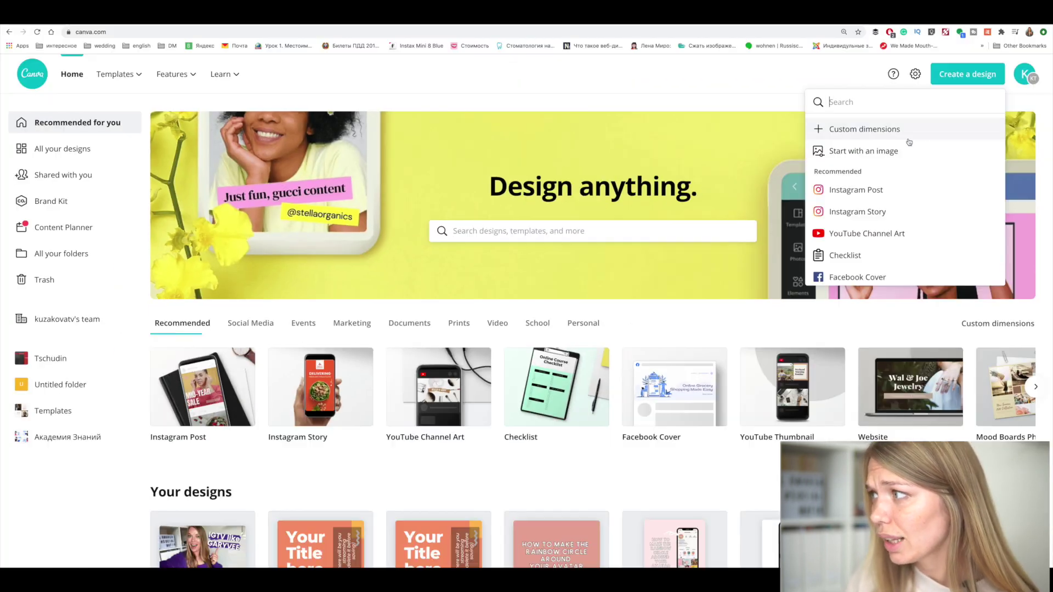
pyautogui.click(904, 132)
pyautogui.write('200')
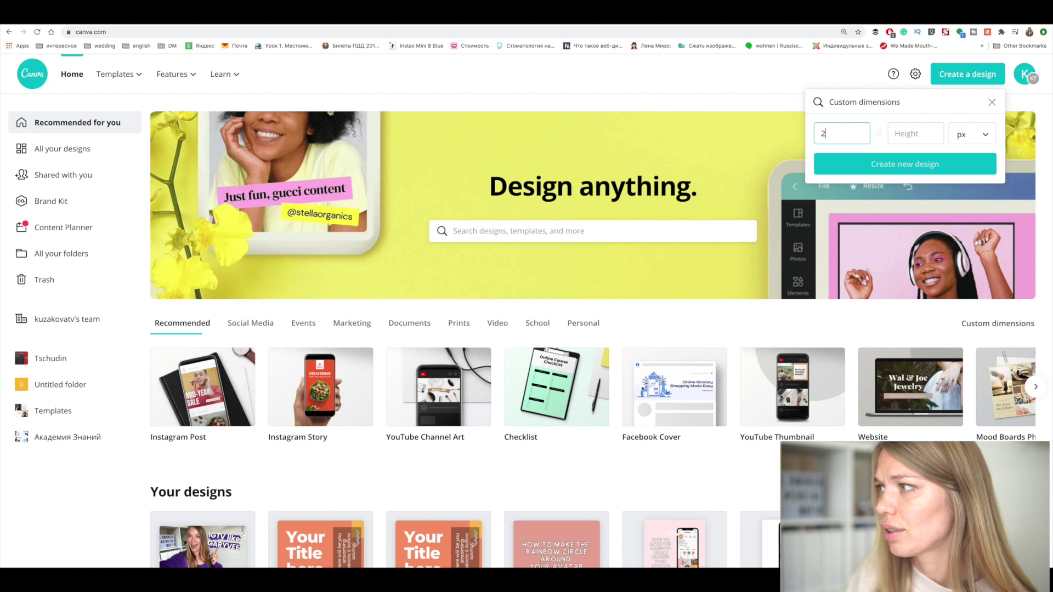
pyautogui.click(909, 135)
pyautogui.write('200')
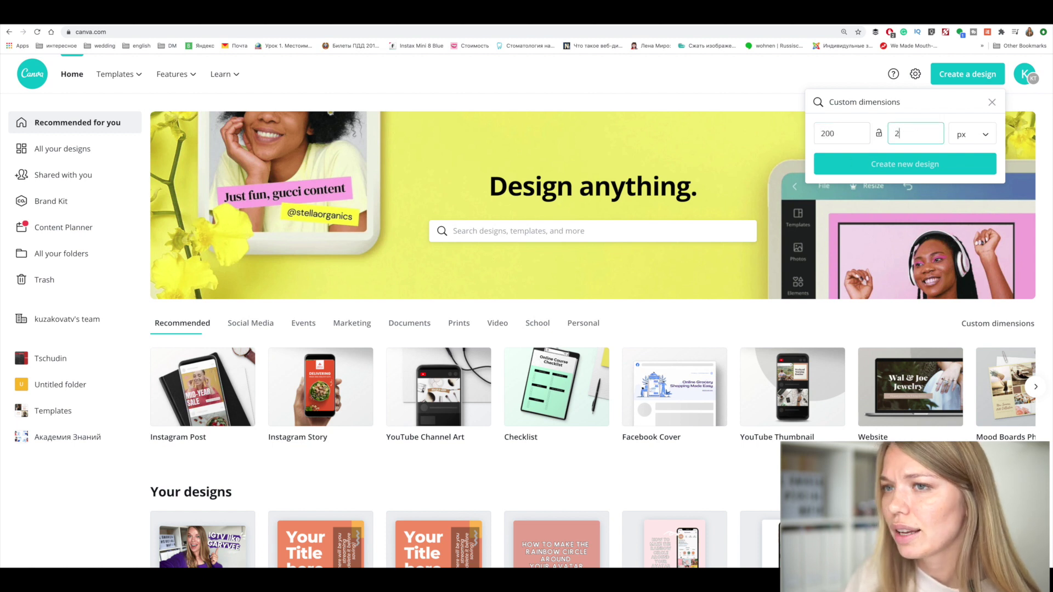
pyautogui.click(905, 164)
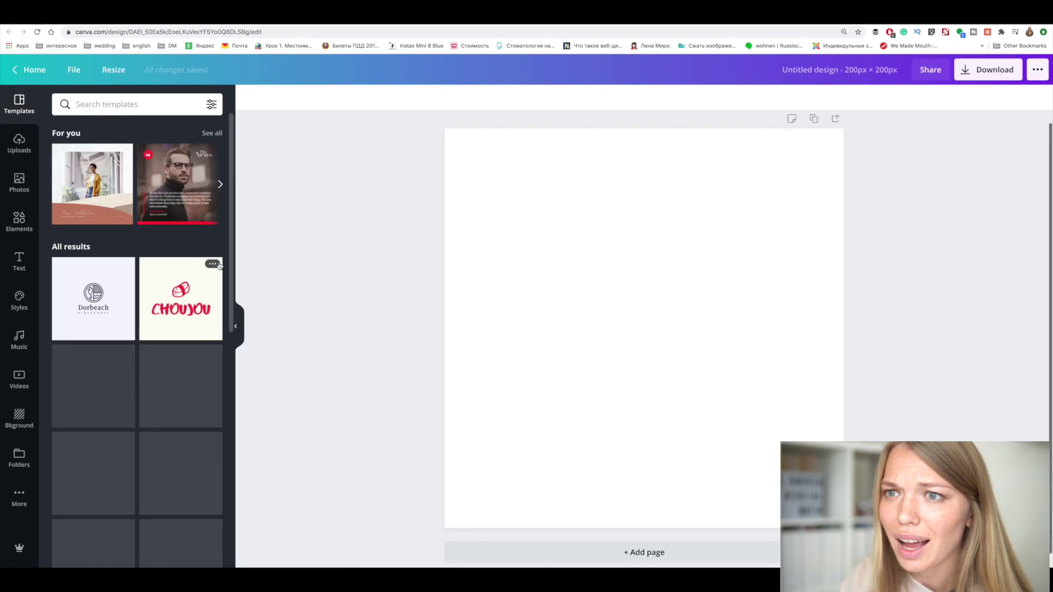
# - Fill the page background with light pink from a 'pastel' palette search
pyautogui.click(470, 241)
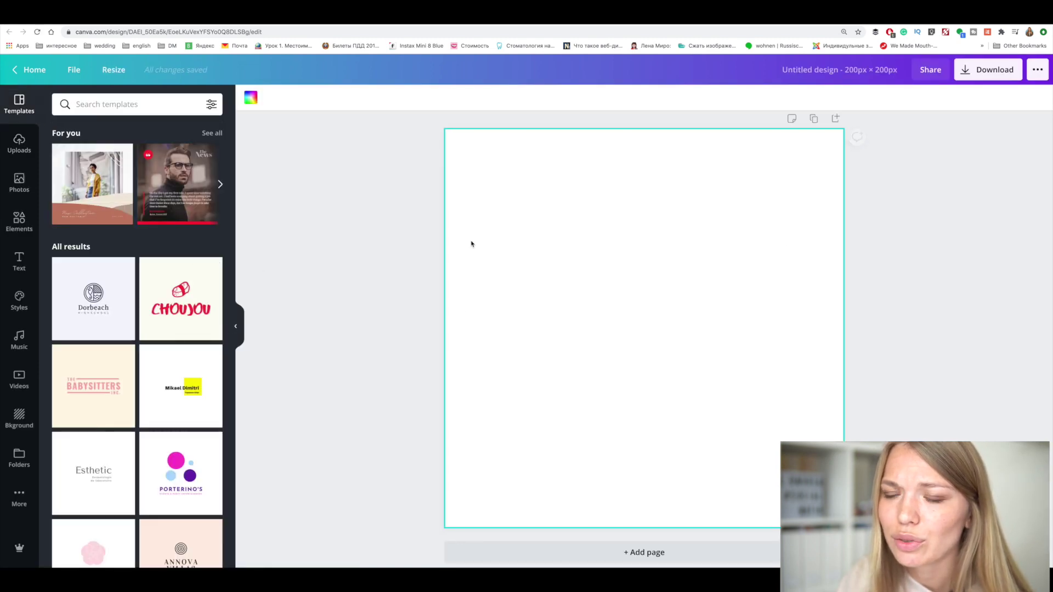
pyautogui.scroll(-5, 146, 244)
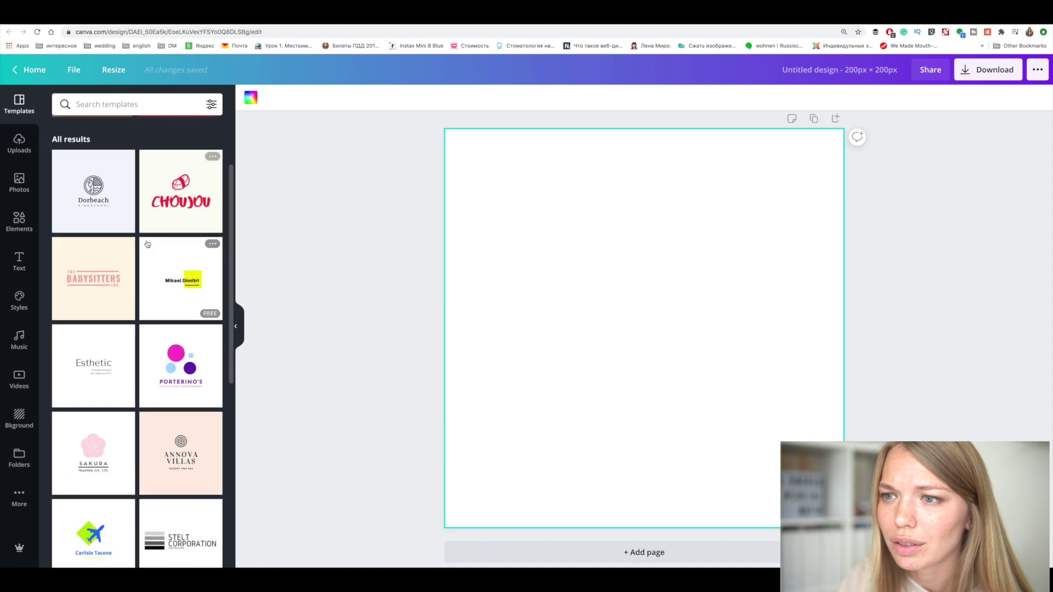
pyautogui.scroll(5, 146, 242)
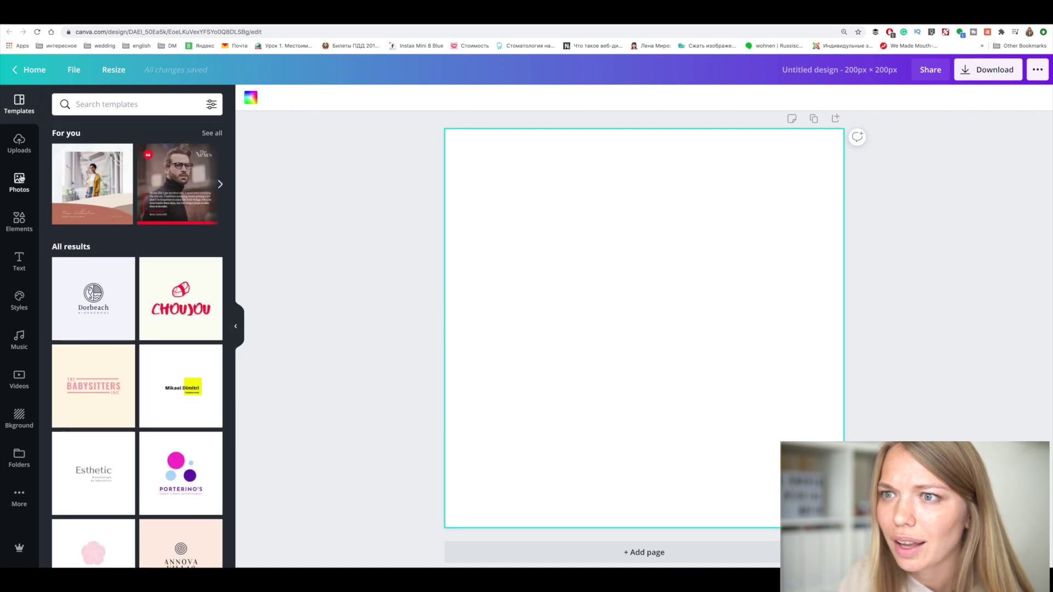
pyautogui.click(251, 97)
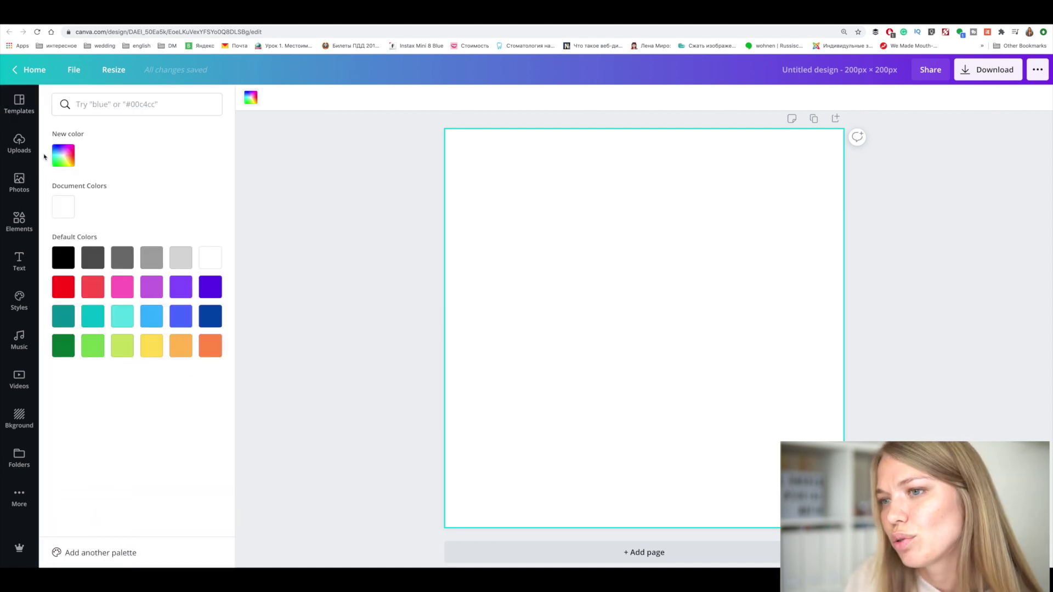
pyautogui.click(63, 155)
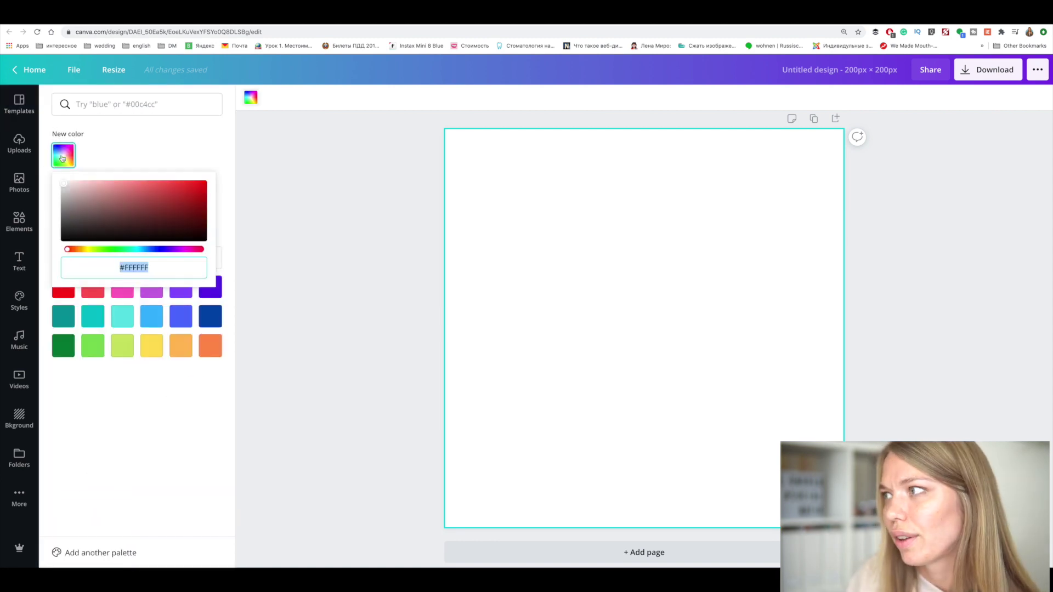
pyautogui.click(100, 104)
pyautogui.write('paste')
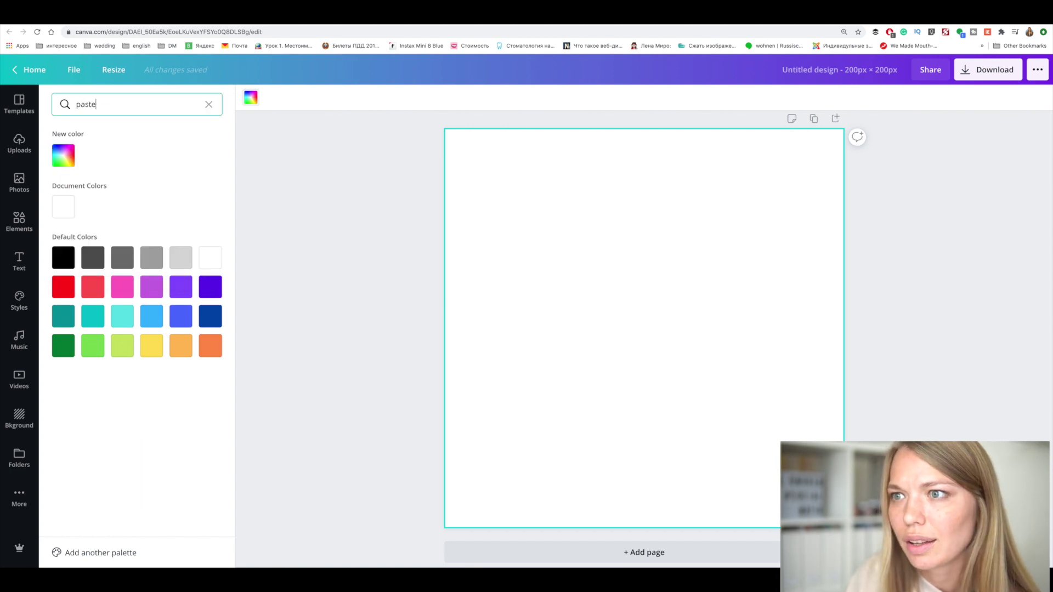
pyautogui.write('l')
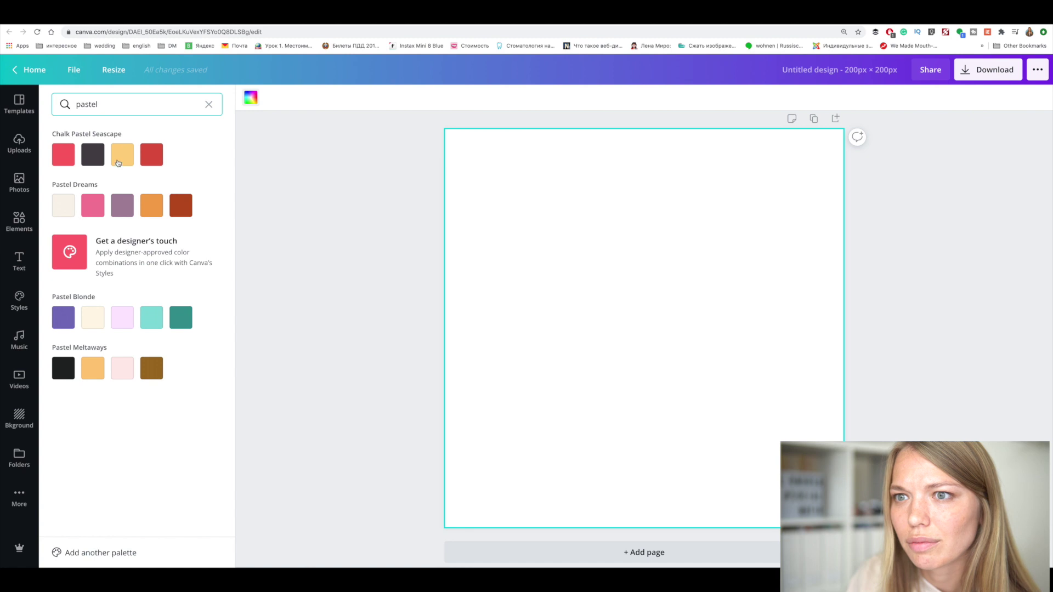
pyautogui.click(152, 206)
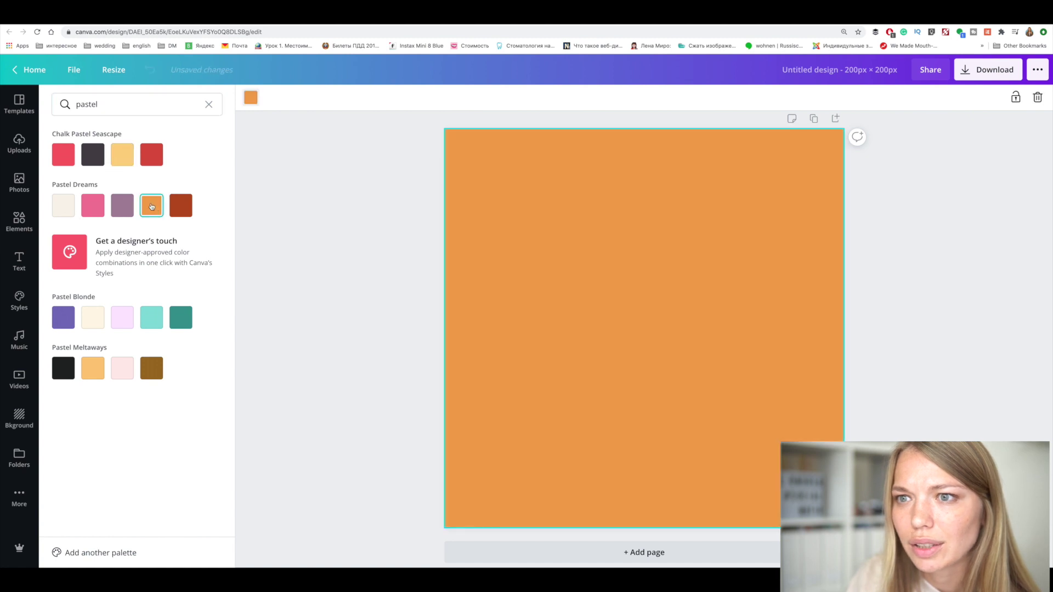
pyautogui.click(120, 373)
pyautogui.click(209, 104)
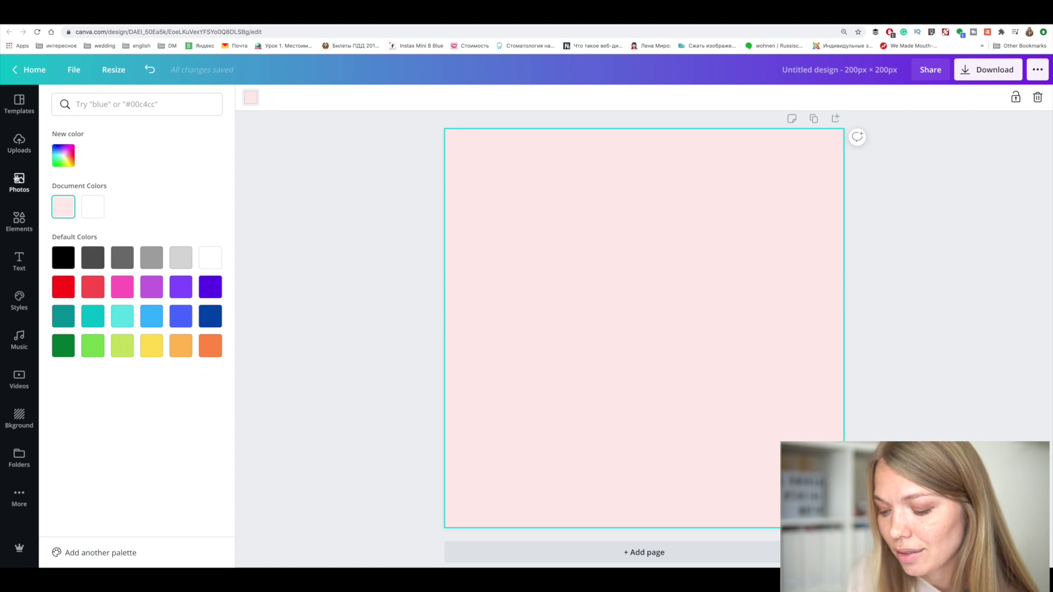
# - Search Elements for 'clouds' and add the grey rain-cloud graphic to the page
pyautogui.click(18, 222)
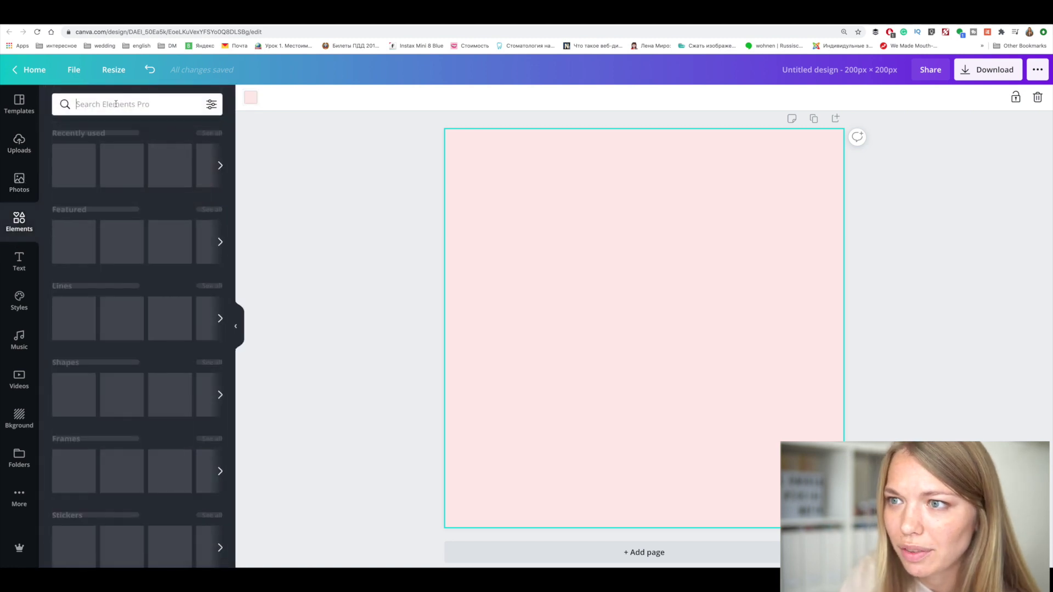
pyautogui.write('clouds')
pyautogui.press('Return')
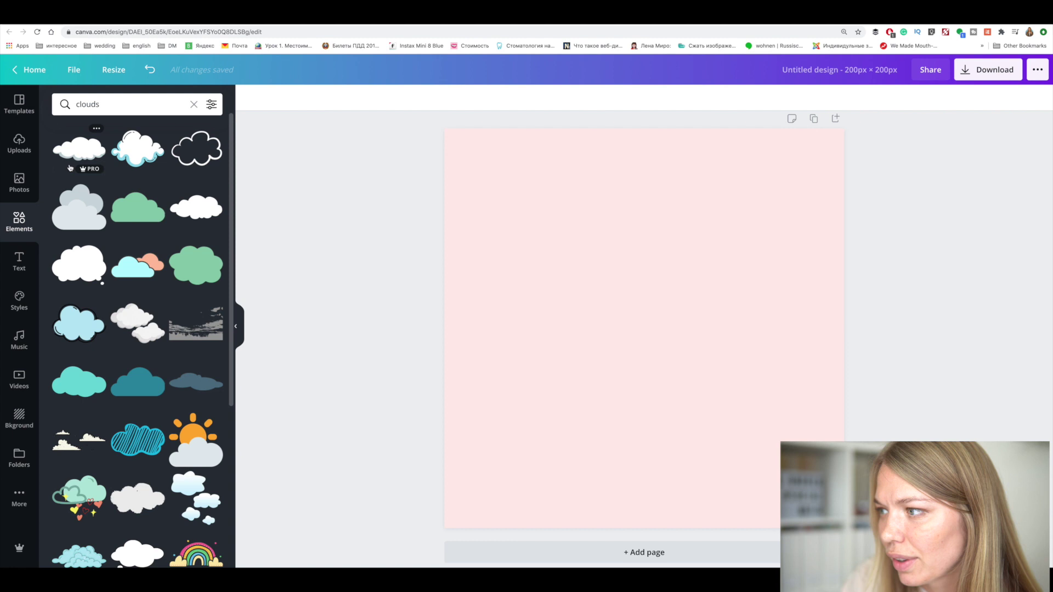
pyautogui.scroll(-3, 108, 230)
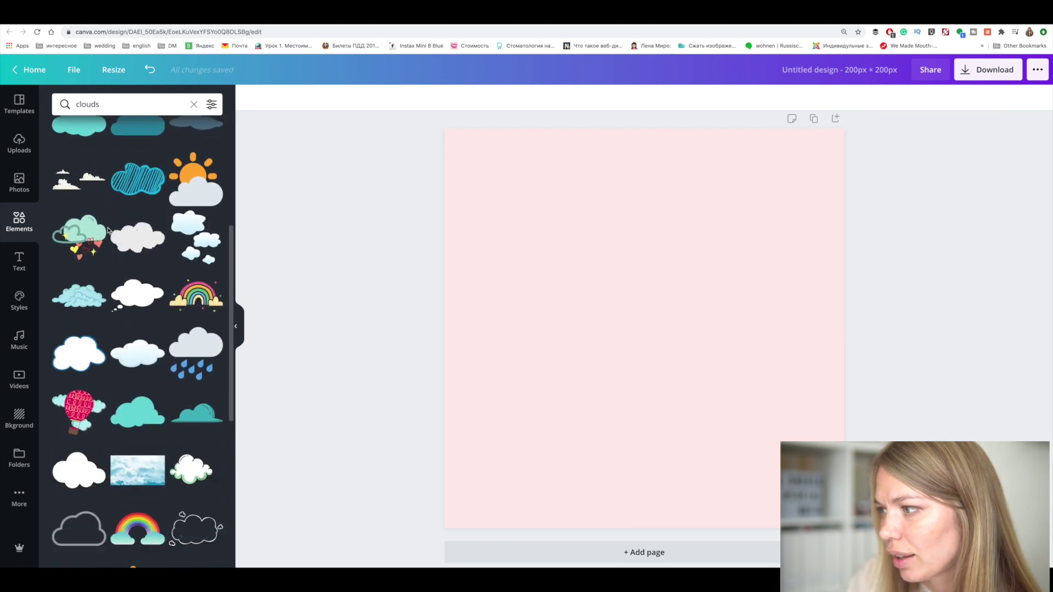
pyautogui.scroll(5, 158, 302)
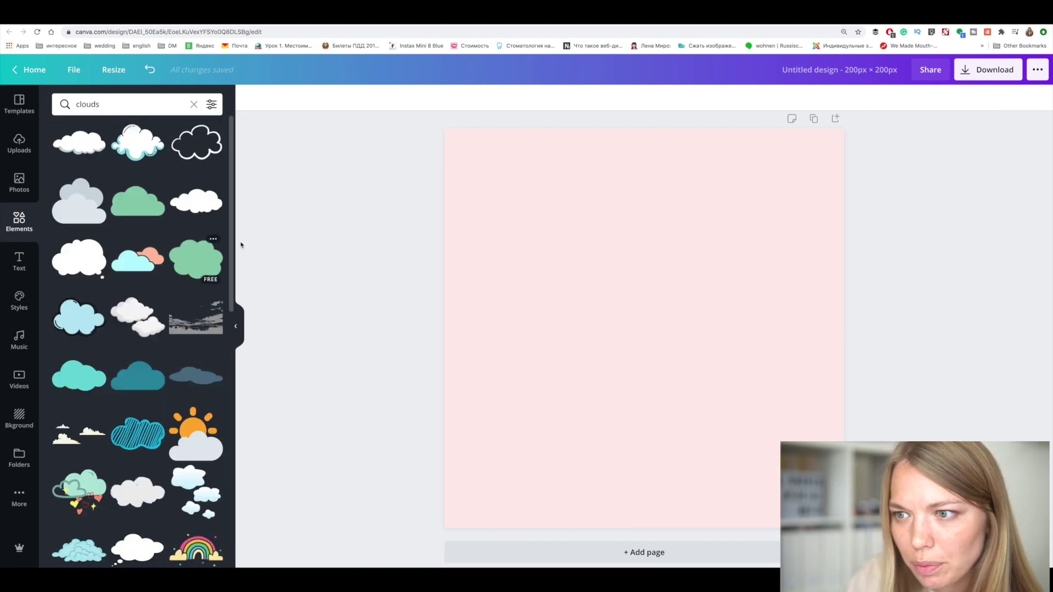
pyautogui.scroll(-8, 130, 245)
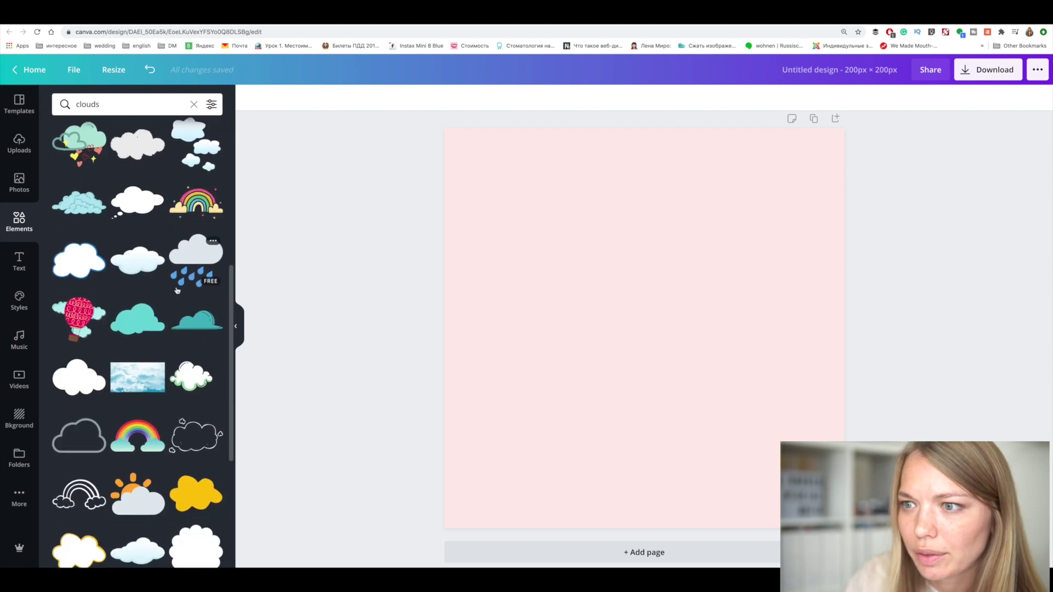
pyautogui.click(196, 172)
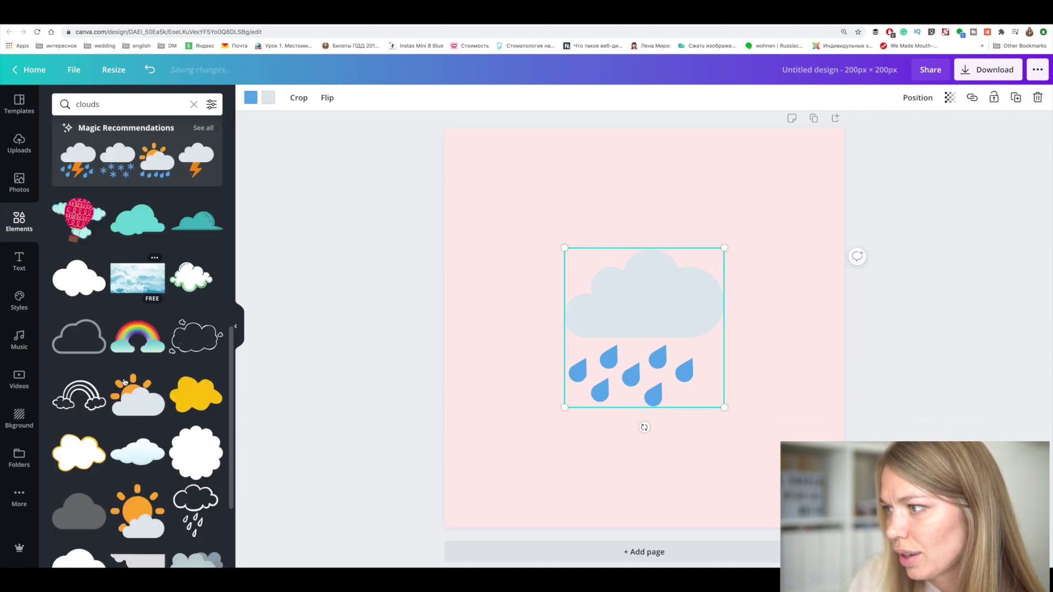
pyautogui.press('Delete')
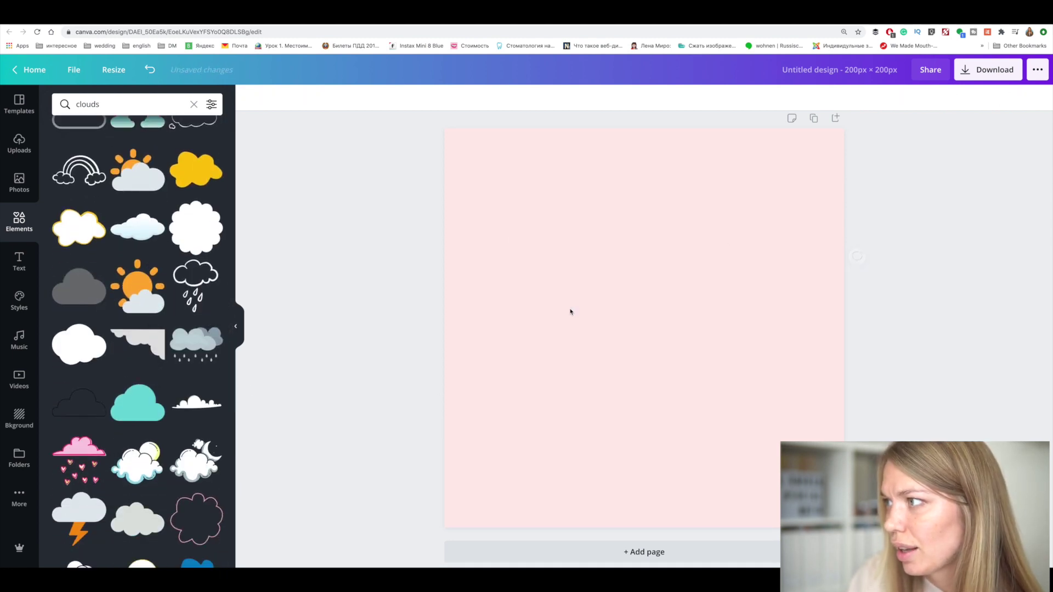
pyautogui.click(199, 345)
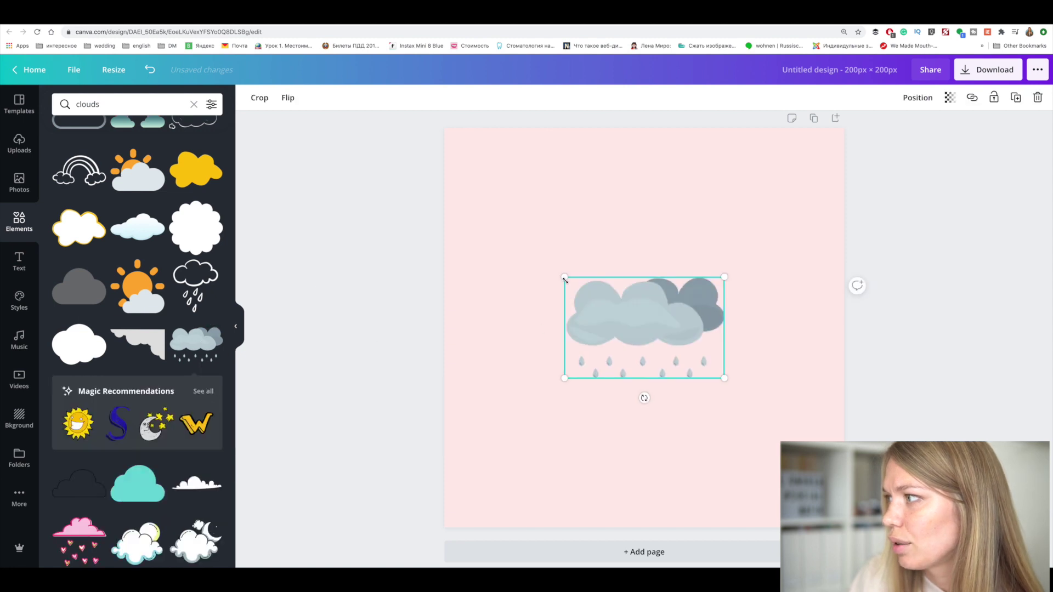
# - Enlarge and centre the rain cloud, then download the design as a PNG
pyautogui.moveTo(564, 277); pyautogui.dragTo(437, 197)
pyautogui.moveTo(725, 376); pyautogui.dragTo(786, 418)
pyautogui.moveTo(642, 253); pyautogui.dragTo(675, 273)
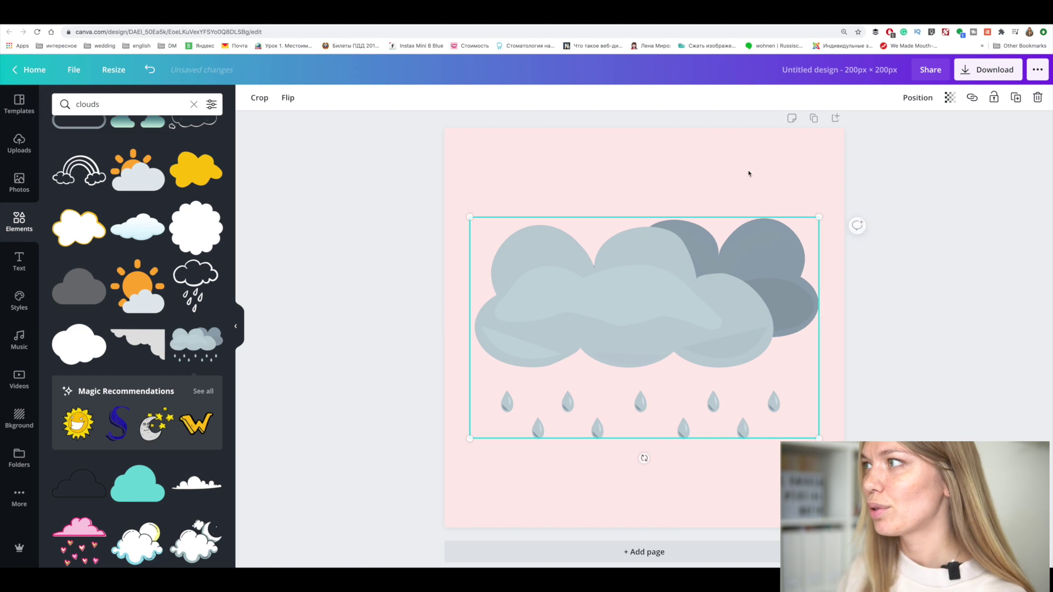
pyautogui.click(745, 163)
pyautogui.click(988, 70)
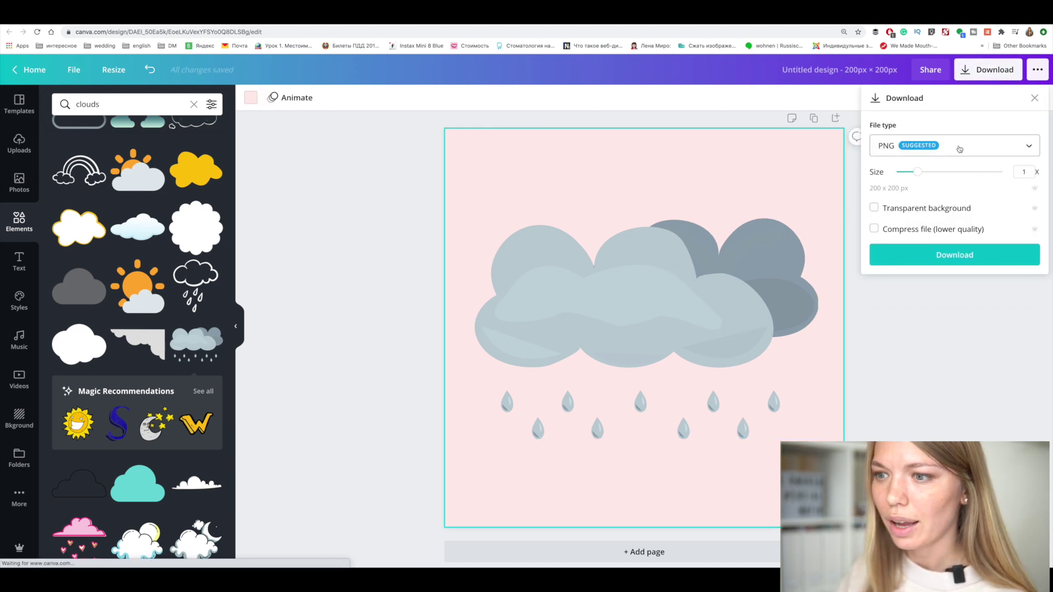
pyautogui.click(939, 256)
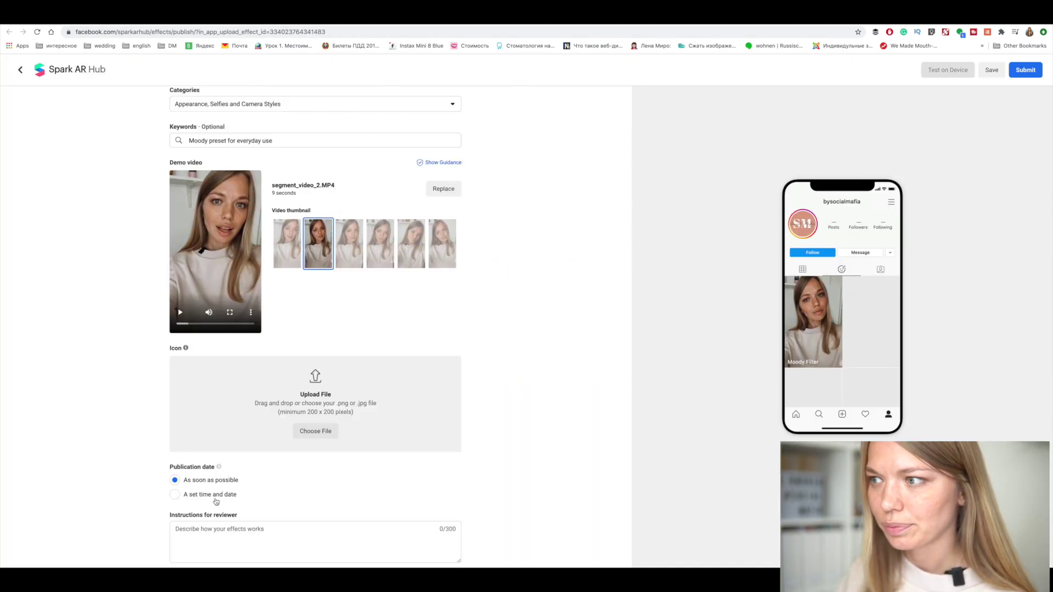
# - Use the cloud PNG as the icon, add the reviewer note 'It just another color pres', and submit
pyautogui.moveTo(44, 568); pyautogui.dragTo(309, 384)
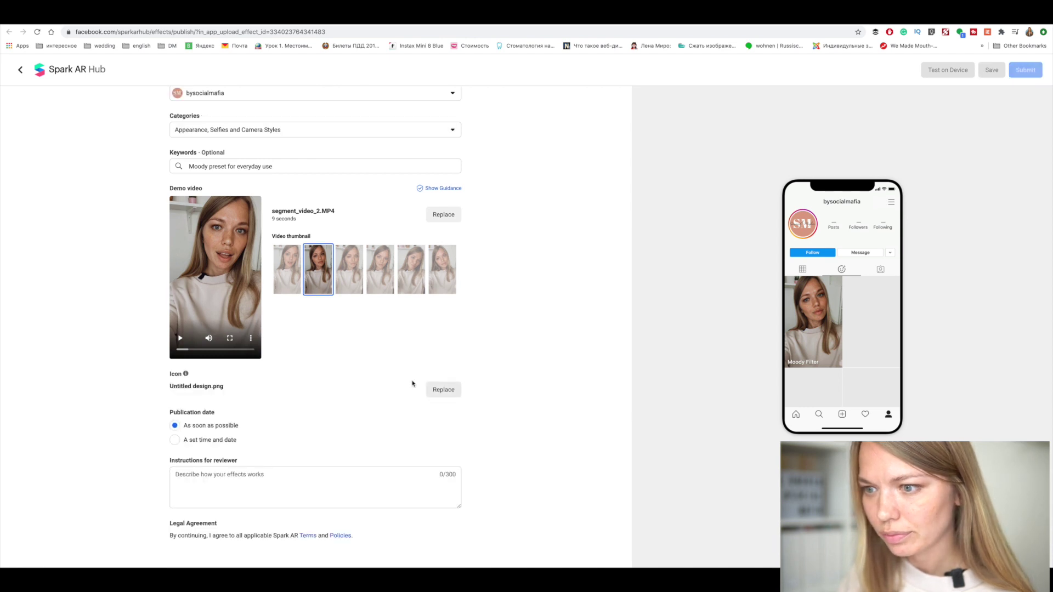
pyautogui.click(610, 290)
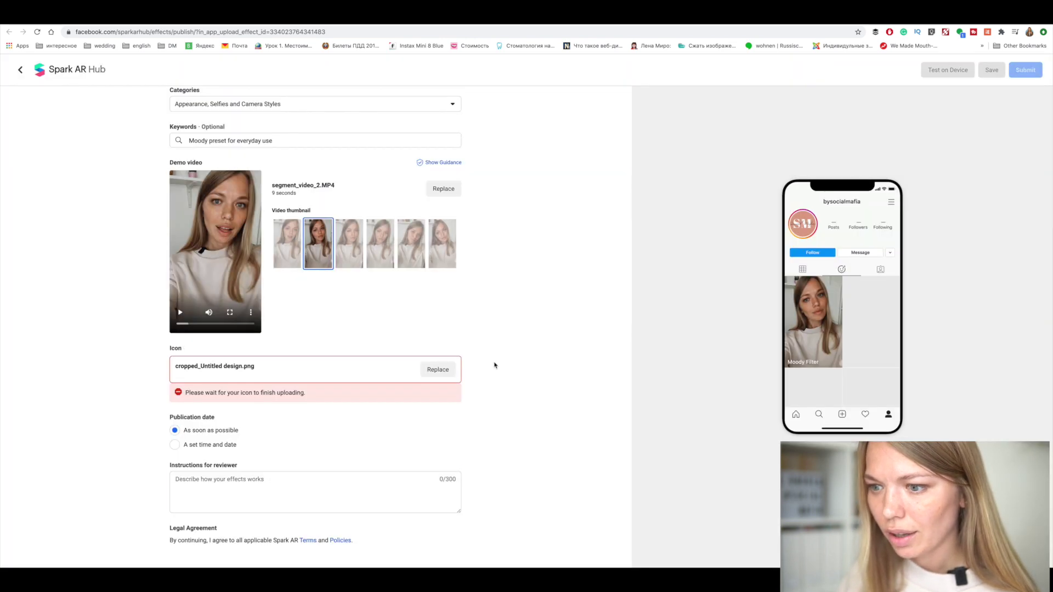
pyautogui.click(218, 489)
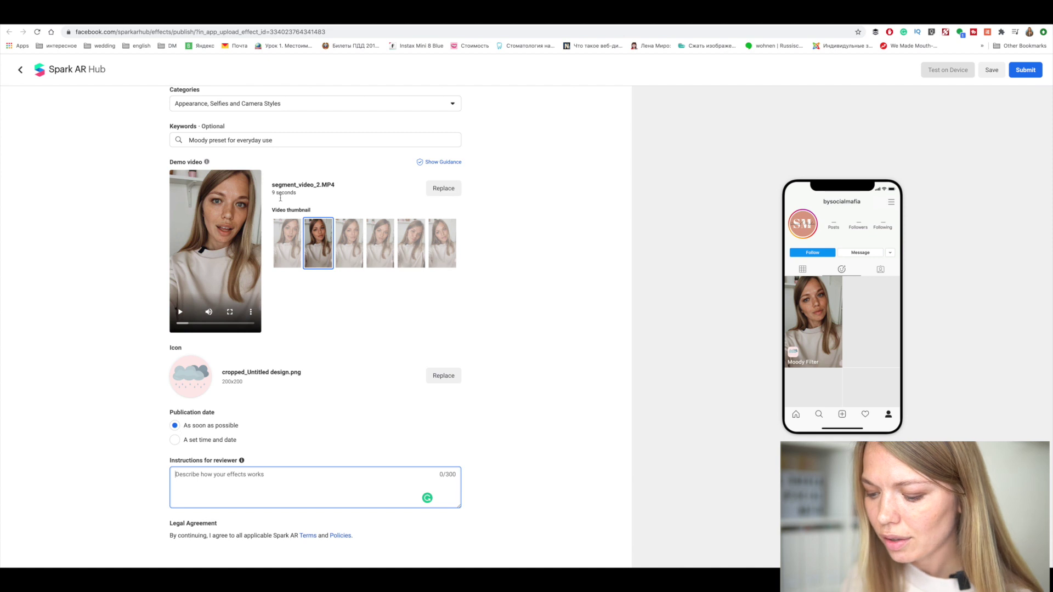
pyautogui.write('It just another color preset filter')
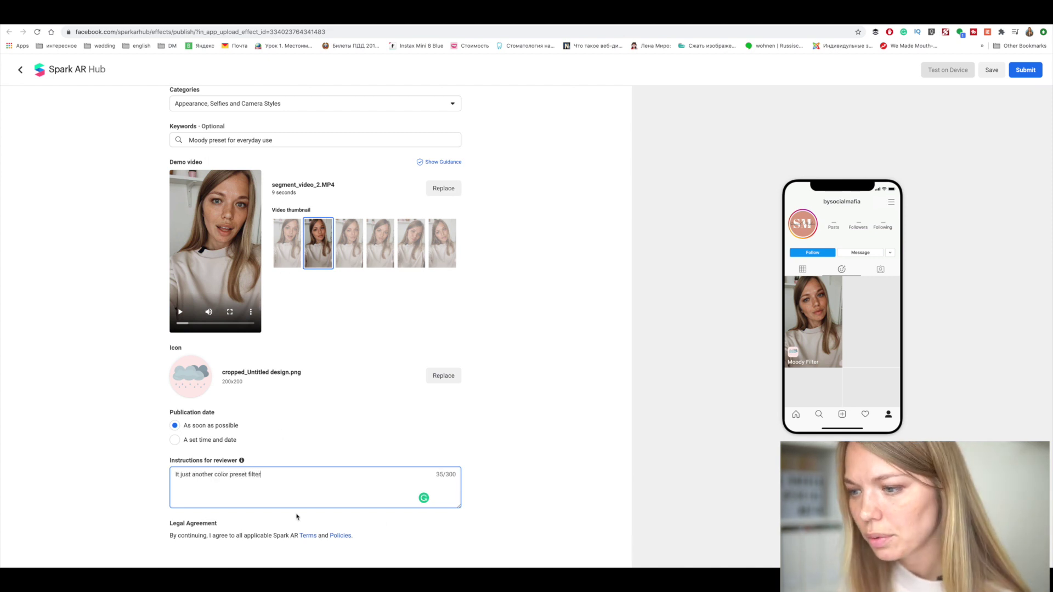
pyautogui.click(536, 494)
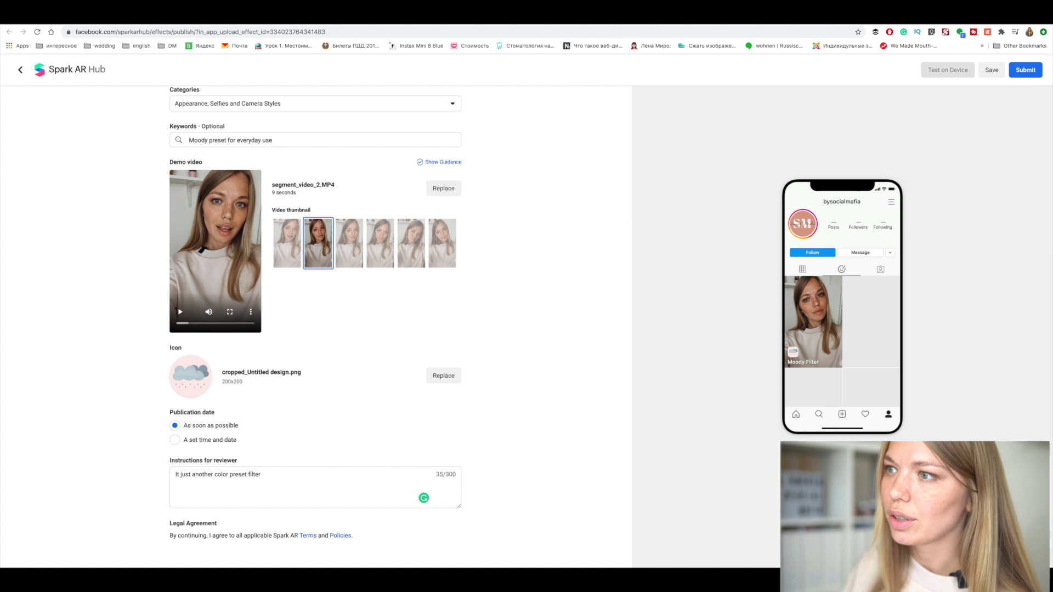
pyautogui.click(1036, 70)
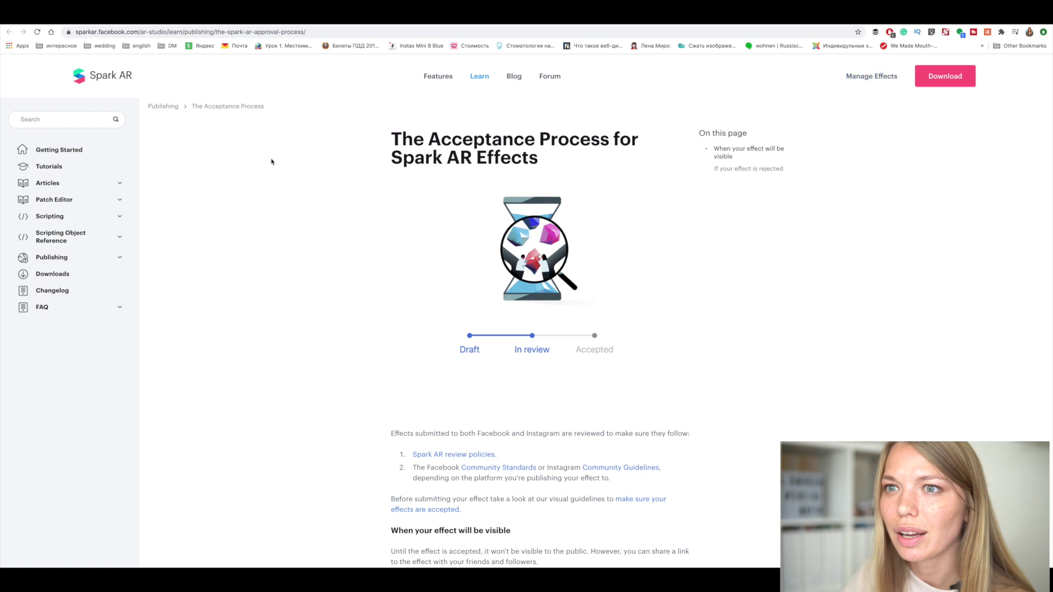
# - View Lifetime statistics on the Manage Effects dashboard, then switch to the personal account
pyautogui.click(868, 80)
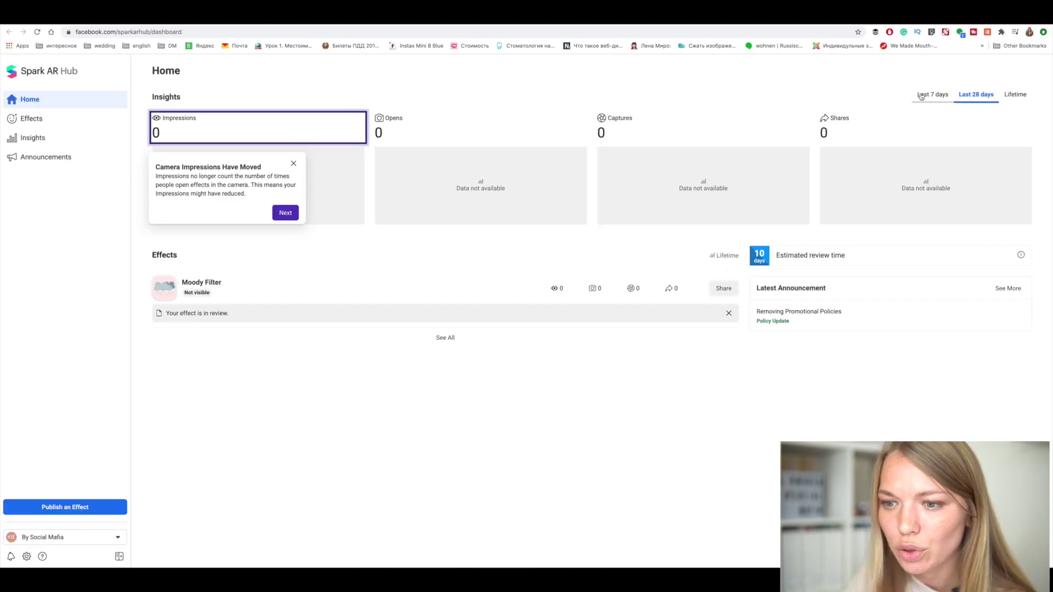
pyautogui.click(1006, 96)
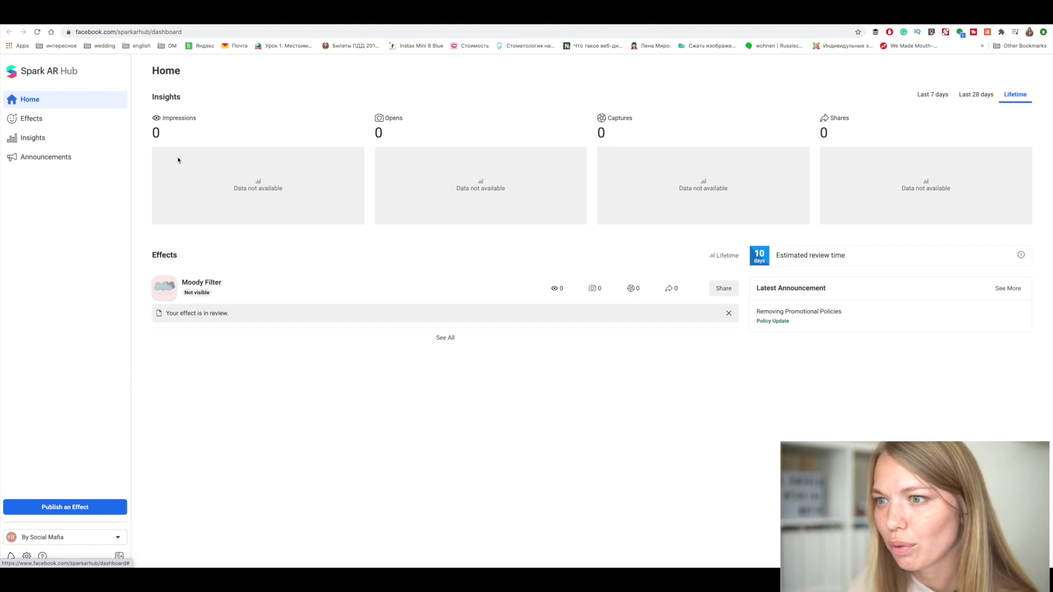
pyautogui.click(83, 538)
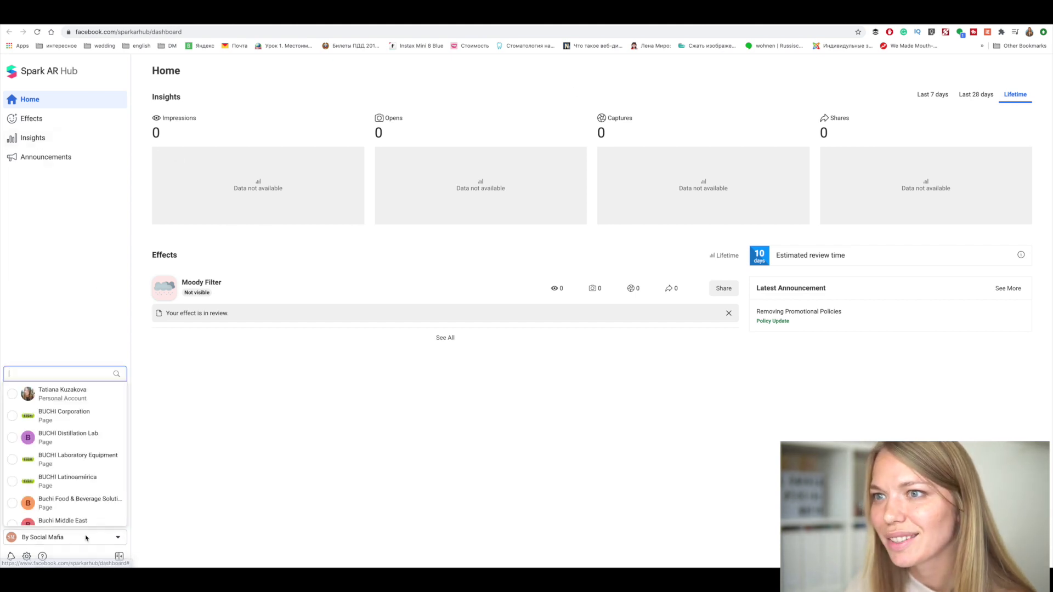
pyautogui.click(19, 395)
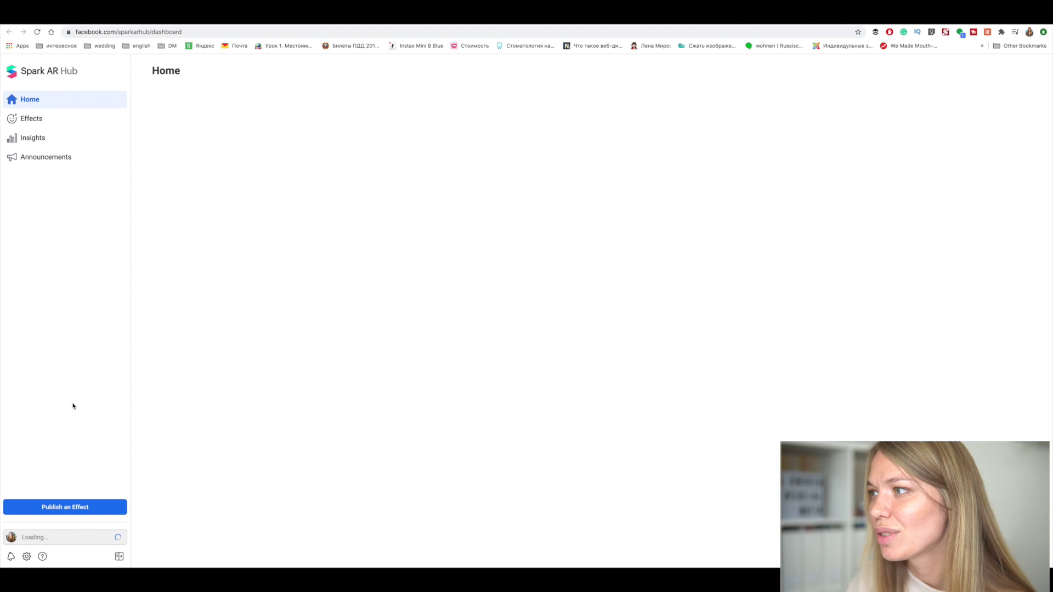